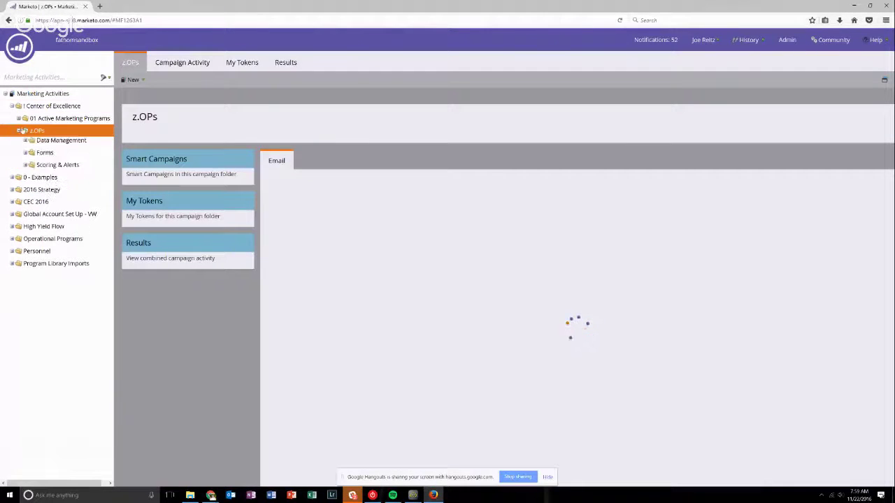
Delete the {{my.Line-Break}} token from ! Center of Excellence's My Tokens.
{"action": "left_click", "coordinate": [52, 106]}
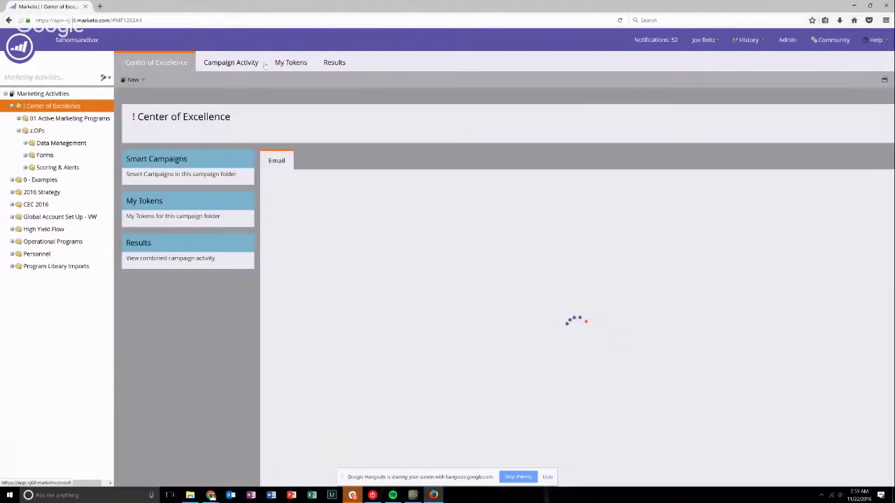
{"action": "left_click", "coordinate": [289, 62]}
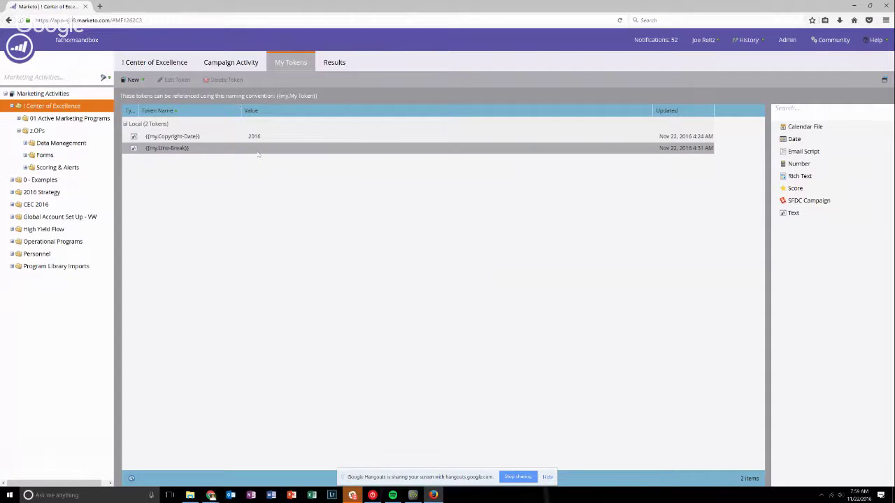
{"action": "left_click_drag", "start_coordinate": [257, 155], "coordinate": [206, 156]}
{"action": "right_click", "coordinate": [206, 156]}
{"action": "left_click", "coordinate": [232, 169]}
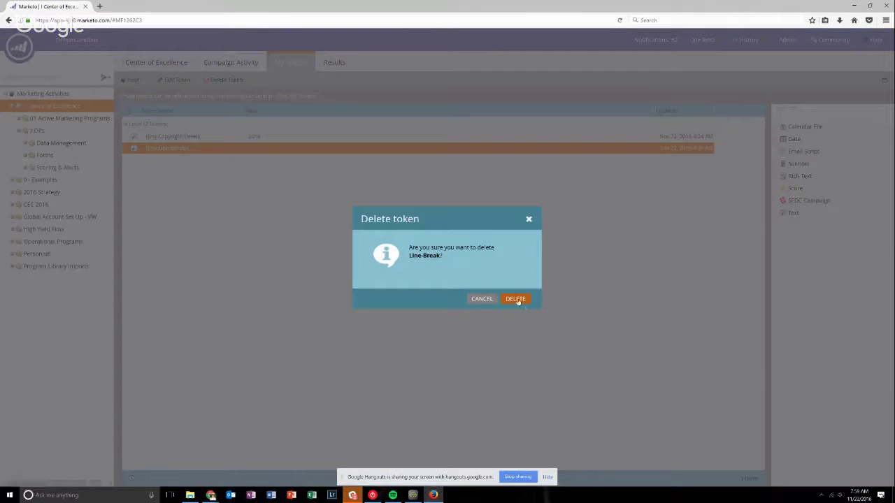
{"action": "left_click", "coordinate": [516, 300]}
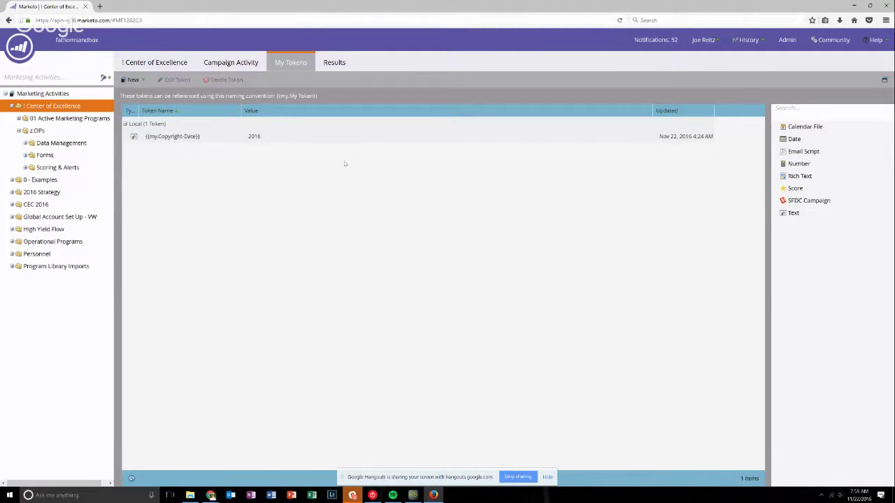
Restore the browser window to a smaller size and maximize it again.
{"action": "double_click", "coordinate": [234, 10]}
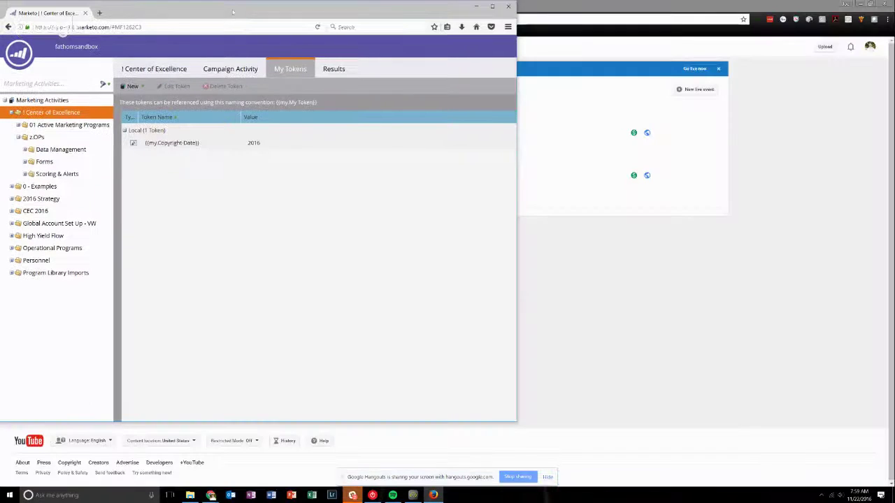
{"action": "double_click", "coordinate": [234, 10]}
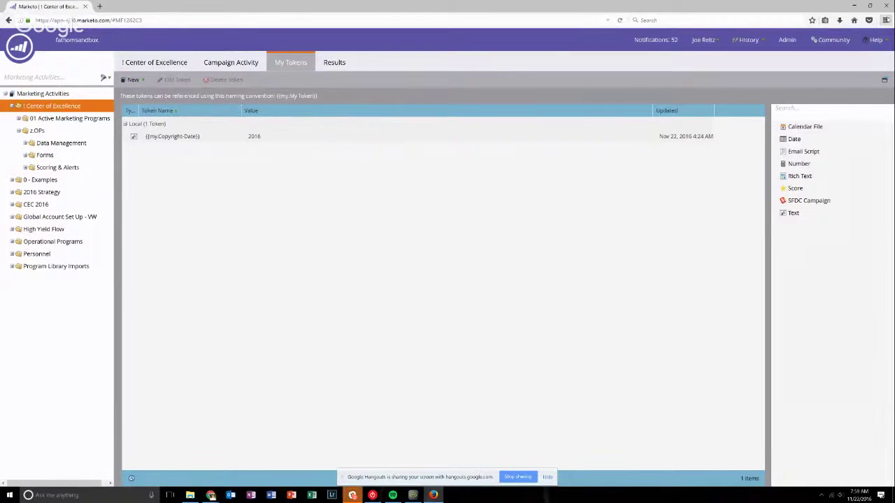
{"action": "left_click", "coordinate": [886, 20]}
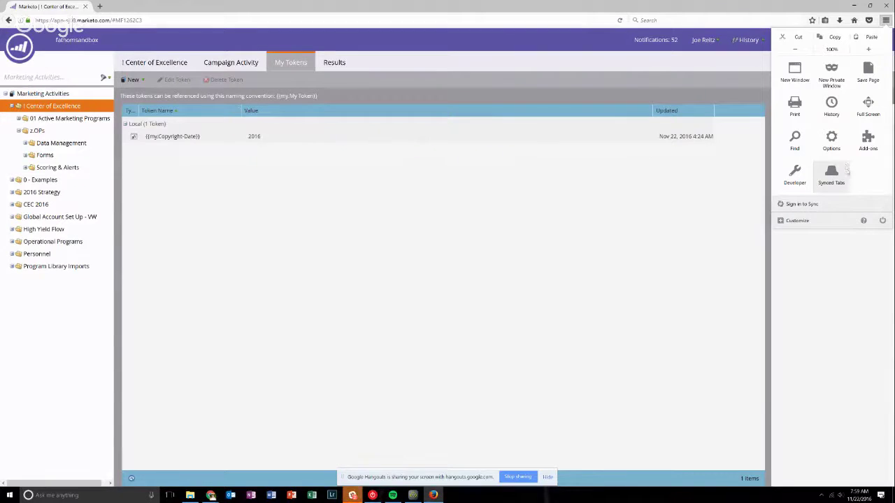
Toggle Firefox's developer tools from the Developer menu, make the panel taller, and show Network.
{"action": "left_click", "coordinate": [795, 175]}
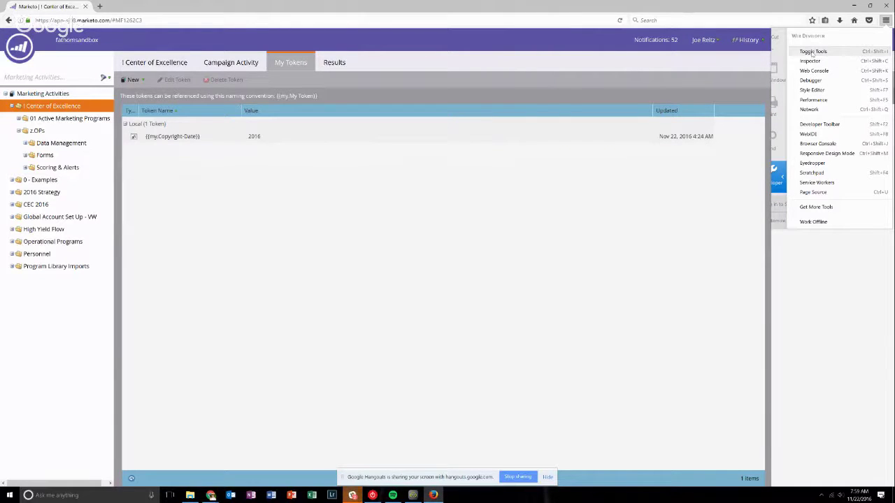
{"action": "left_click", "coordinate": [812, 52]}
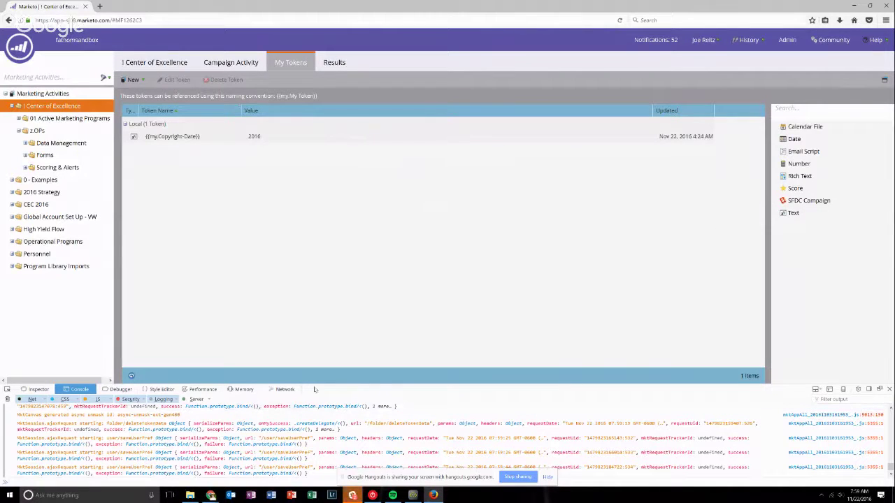
{"action": "left_click_drag", "start_coordinate": [319, 384], "coordinate": [349, 308]}
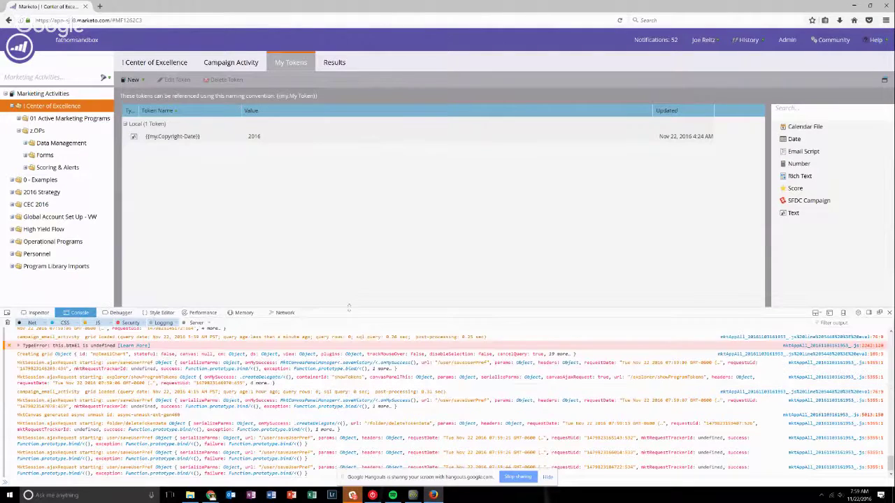
{"action": "left_click", "coordinate": [280, 313]}
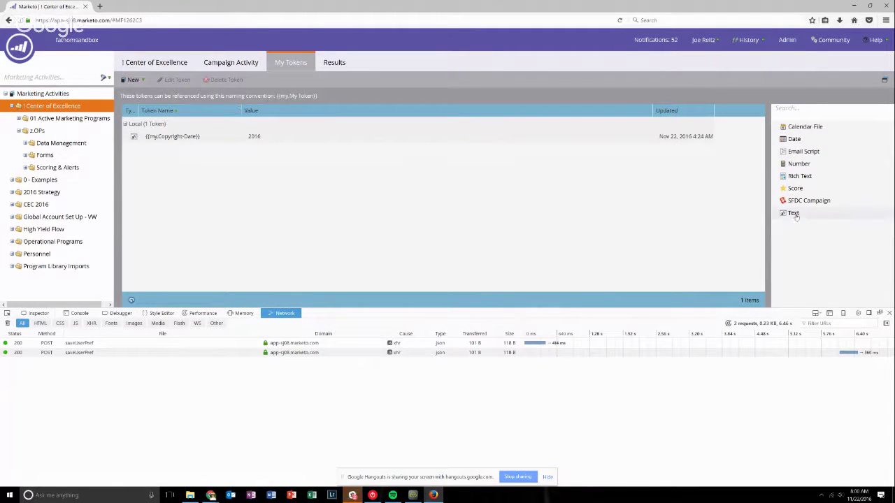
Add a Text token named Linebreak with a dashes placeholder value and save it.
{"action": "left_click_drag", "start_coordinate": [795, 214], "coordinate": [302, 180]}
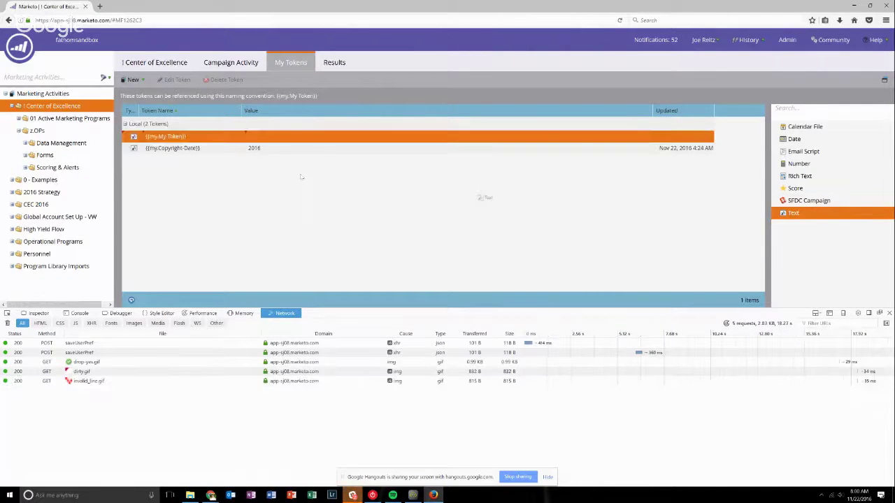
{"action": "left_click_drag", "start_coordinate": [167, 137], "coordinate": [79, 105]}
{"action": "type", "text": "Linebreak"}
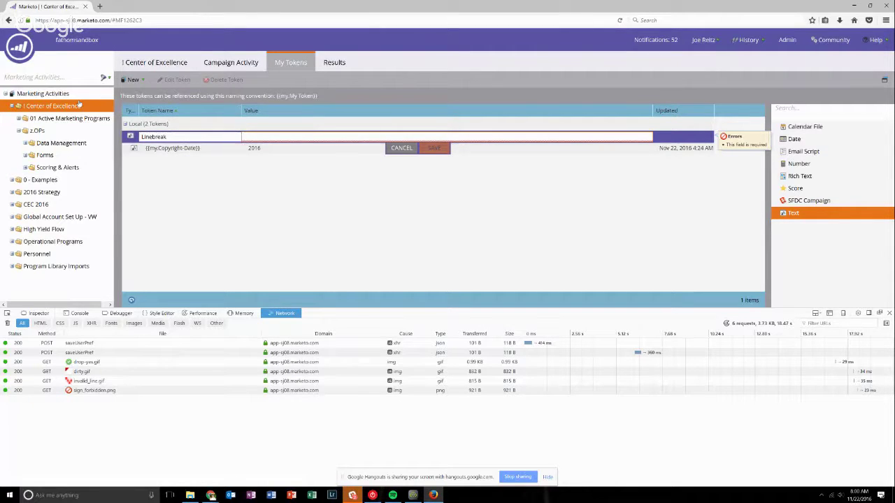
{"action": "type", "text": "--"}
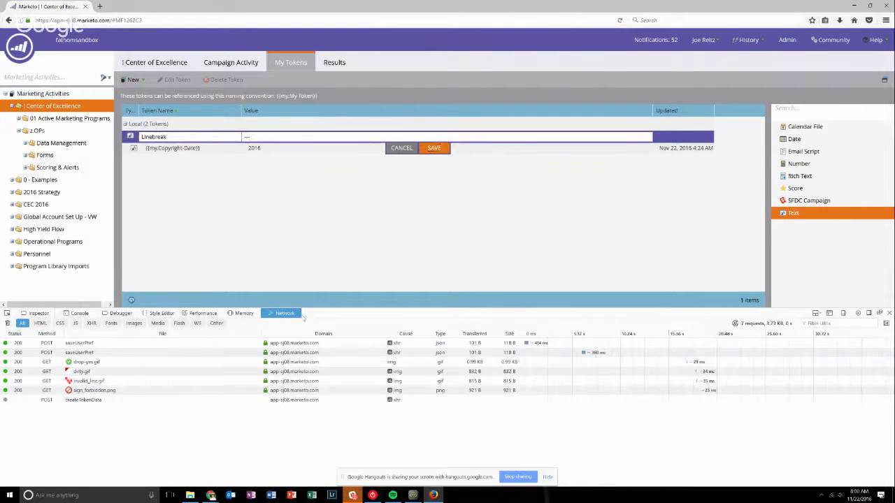
{"action": "left_click", "coordinate": [433, 148]}
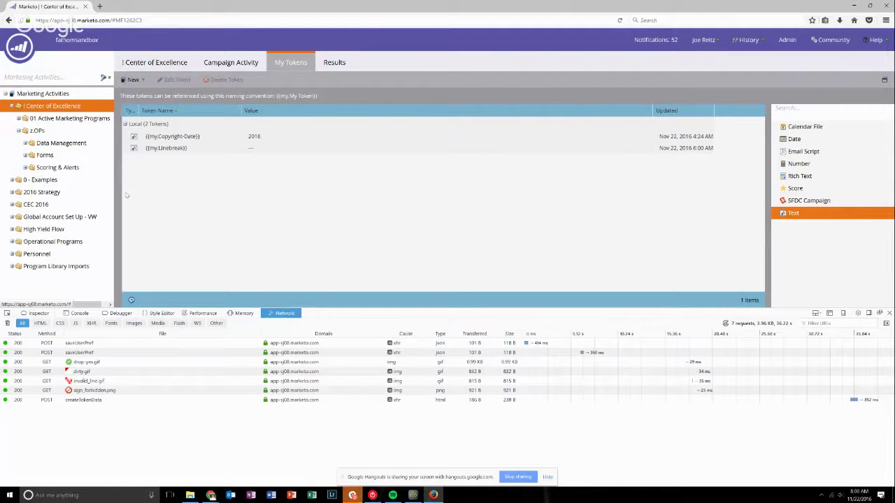
Re-save the Linebreak token and make an editable copy of its updateTokenData request.
{"action": "double_click", "coordinate": [249, 153]}
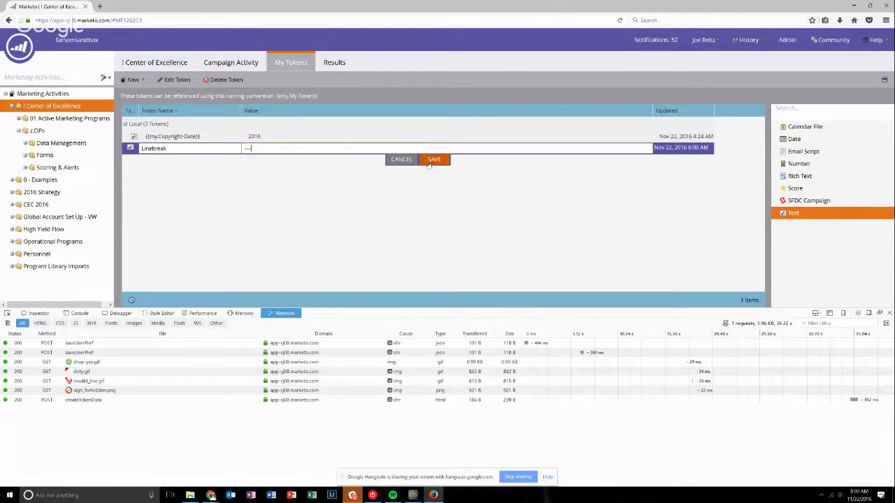
{"action": "left_click", "coordinate": [434, 161]}
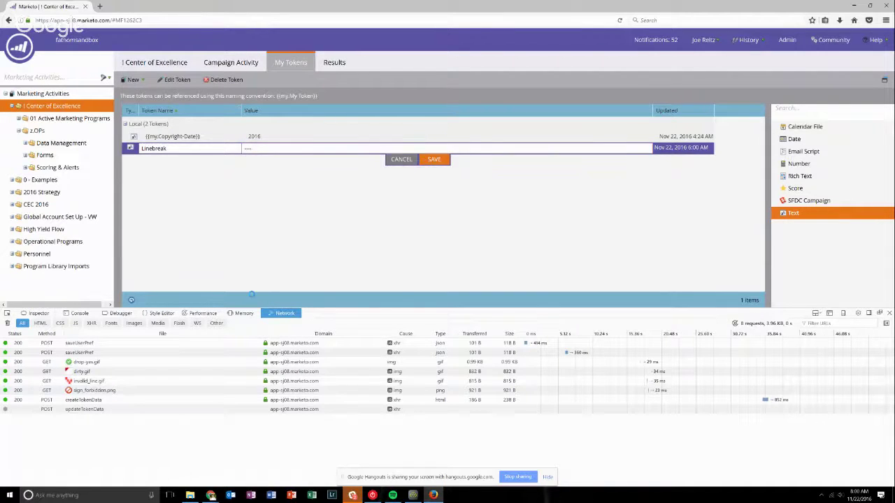
{"action": "left_click", "coordinate": [87, 411]}
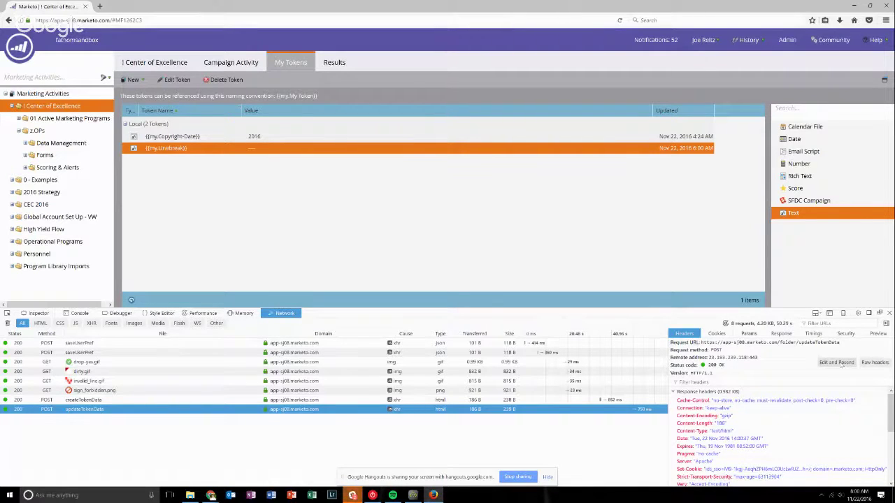
{"action": "left_click", "coordinate": [838, 363]}
Select the dummy dashes value inside the copied request's Request Body.
{"action": "left_click", "coordinate": [729, 449]}
{"action": "left_click_drag", "start_coordinate": [689, 443], "coordinate": [884, 449]}
{"action": "double_click", "coordinate": [759, 443]}
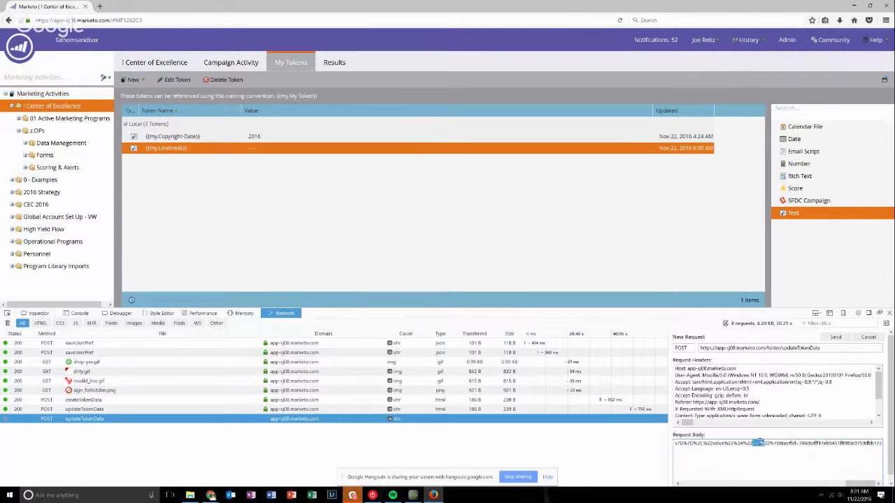
{"action": "left_click", "coordinate": [211, 495]}
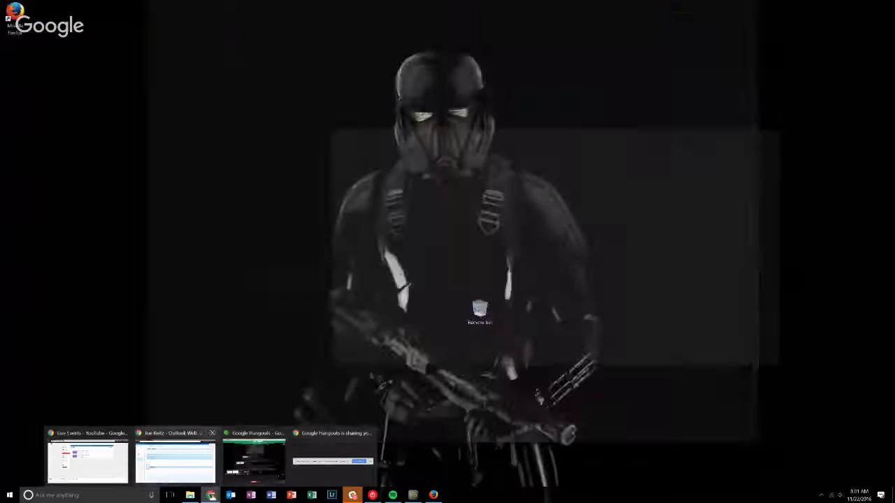
Find and select %5Cn in the Teknkl line break article's Summary of the Process.
{"action": "mouse_move", "coordinate": [109, 465]}
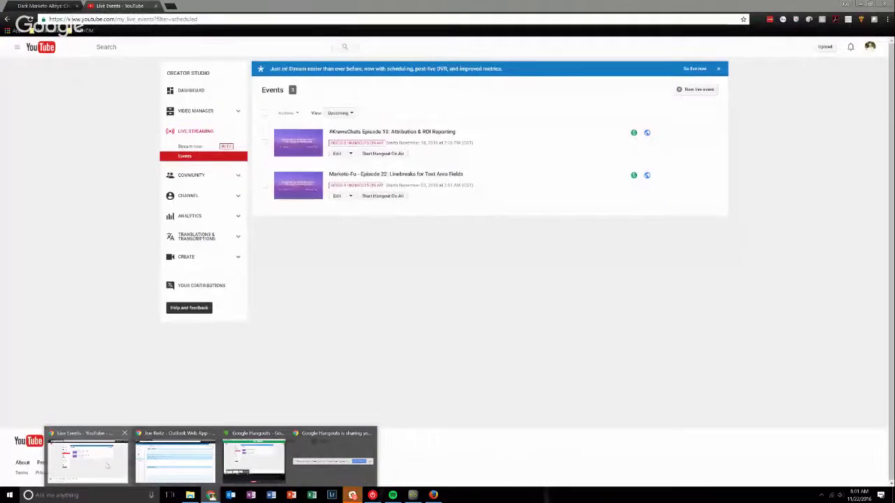
{"action": "left_click", "coordinate": [107, 465]}
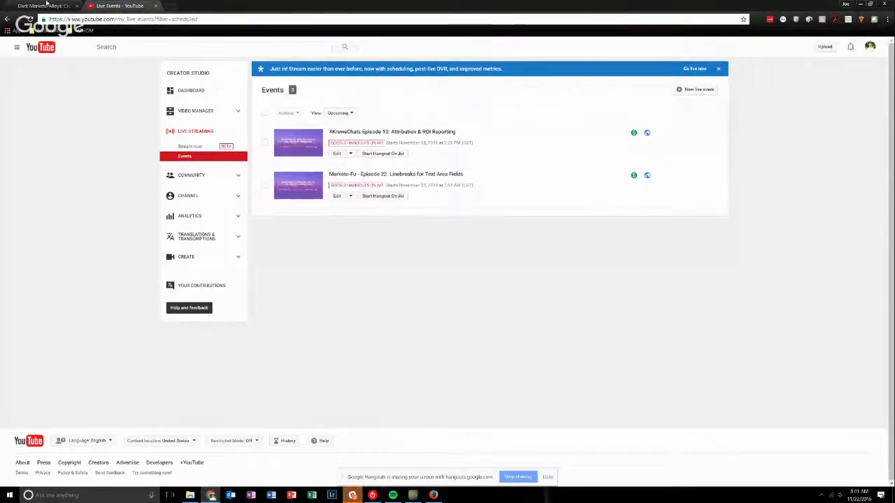
{"action": "left_click", "coordinate": [43, 5]}
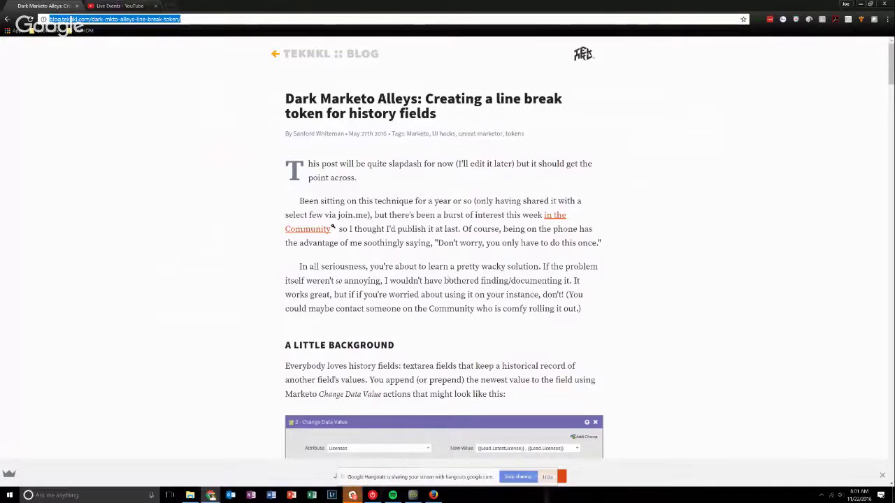
{"action": "scroll", "coordinate": [462, 275], "scroll_direction": "down", "scroll_amount": 2}
{"action": "scroll", "coordinate": [461, 275], "scroll_direction": "down", "scroll_amount": 12}
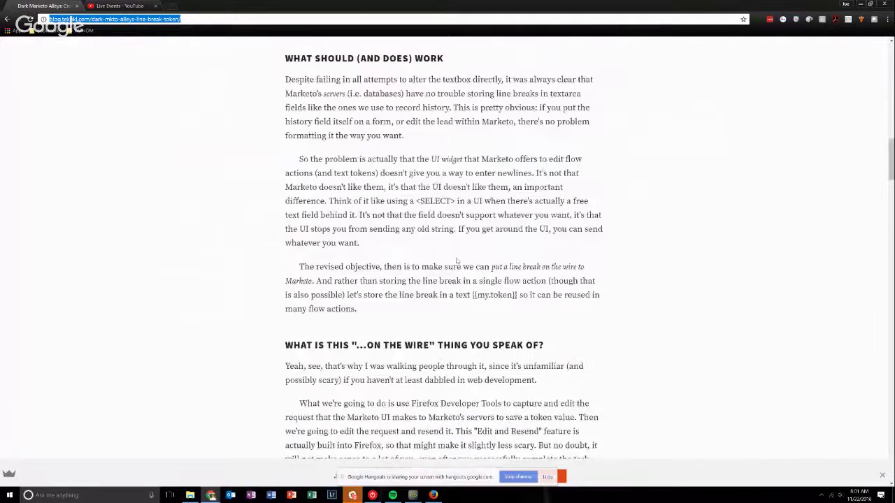
{"action": "scroll", "coordinate": [463, 266], "scroll_direction": "down", "scroll_amount": 5}
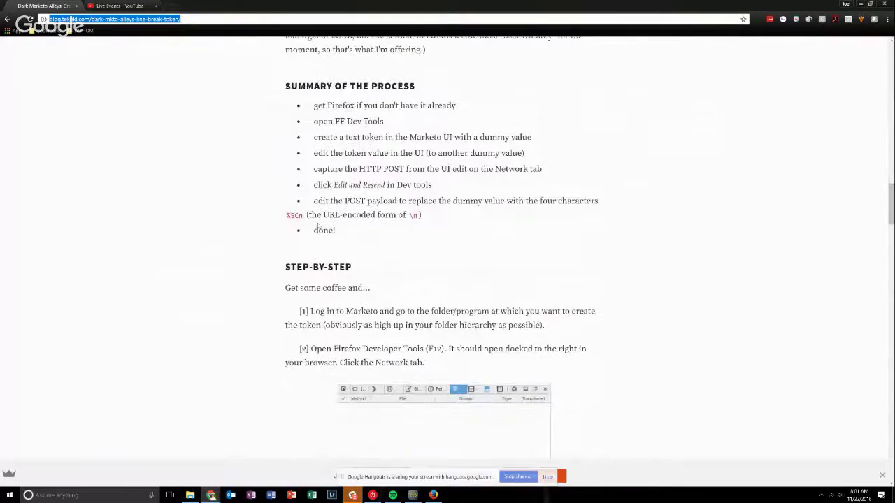
{"action": "left_click_drag", "start_coordinate": [287, 216], "coordinate": [303, 216]}
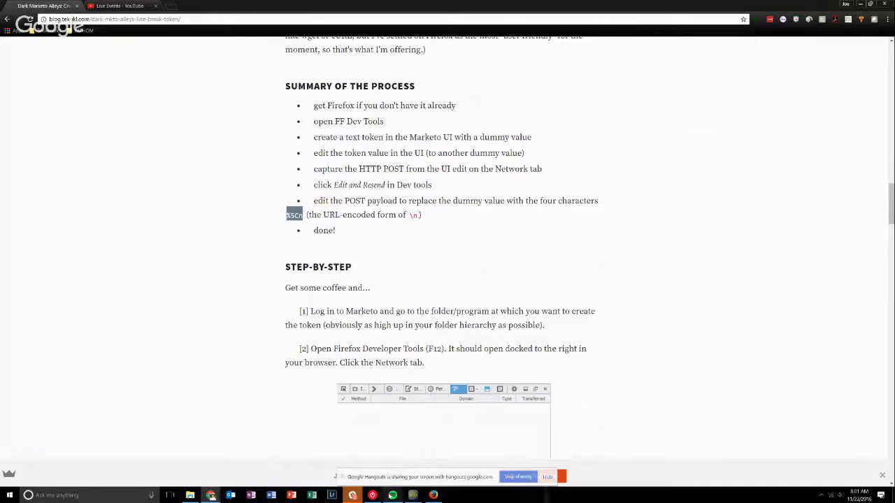
{"action": "left_click", "coordinate": [434, 495]}
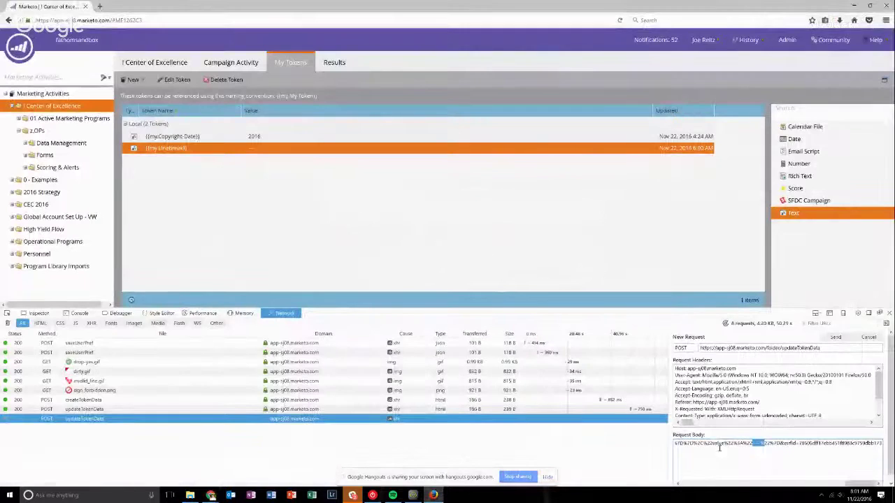
Replace the four dashes in the request body with %5Cn and send the edited request.
{"action": "left_click", "coordinate": [751, 443]}
{"action": "double_click", "coordinate": [756, 442]}
{"action": "left_click", "coordinate": [760, 444]}
{"action": "left_click_drag", "start_coordinate": [760, 443], "coordinate": [752, 442]}
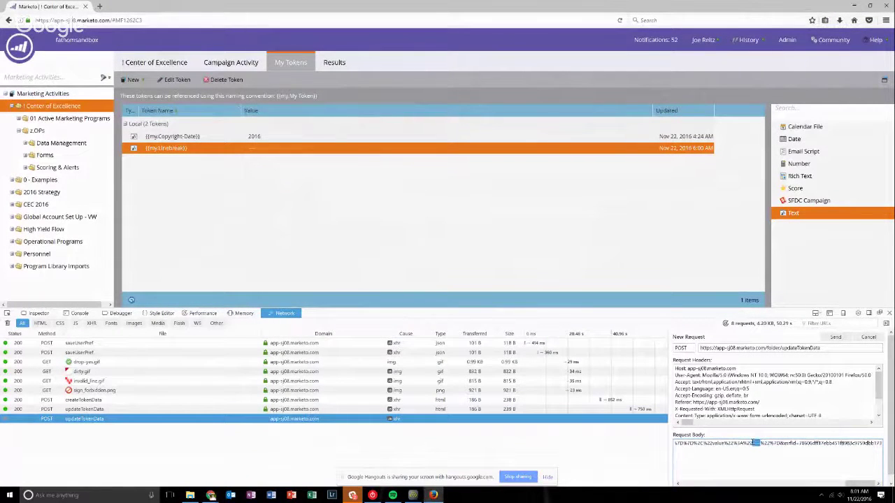
{"action": "key", "text": "BackSpace"}
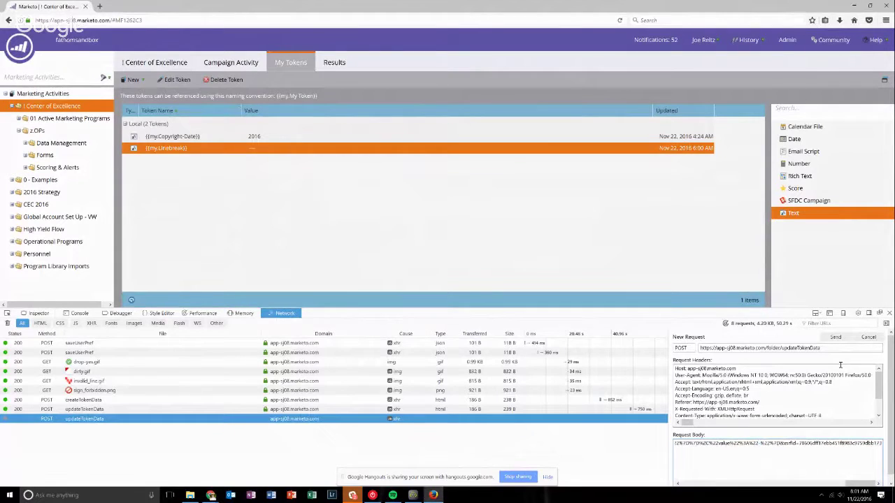
{"action": "type", "text": "%5Cn"}
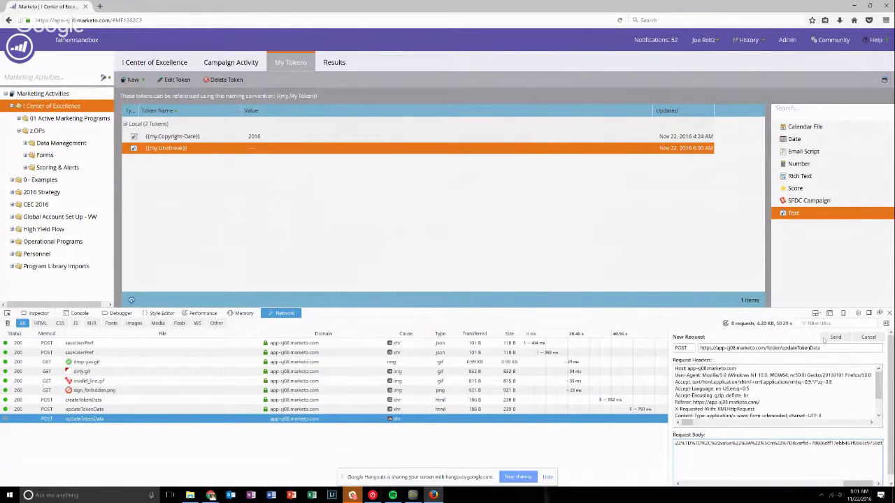
{"action": "left_click", "coordinate": [837, 337]}
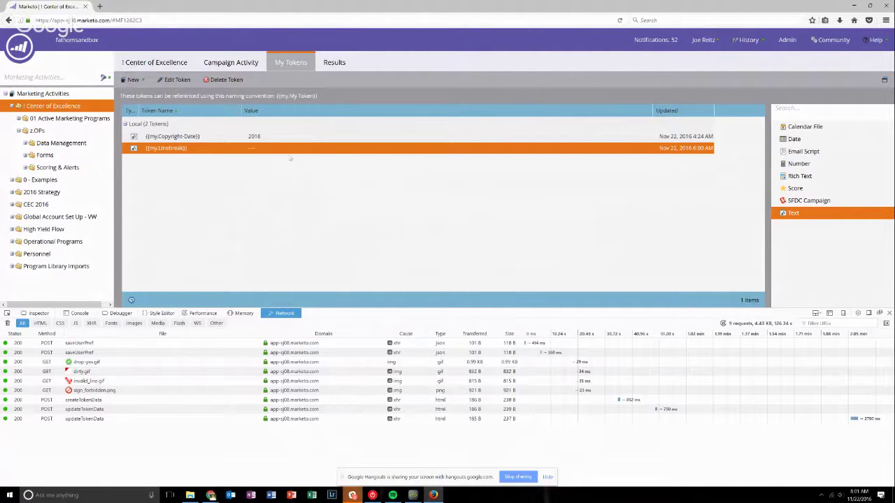
{"action": "left_click", "coordinate": [251, 136]}
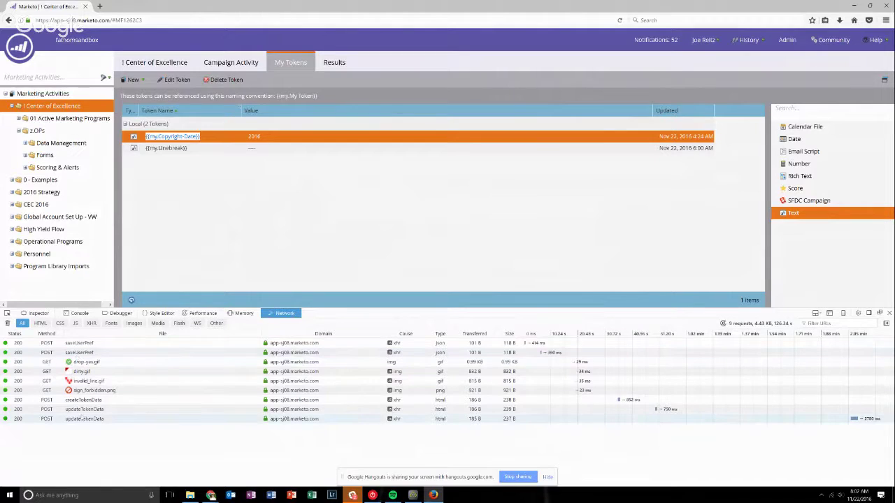
Inspect the saved token value in the updateTokenData JSON preview, then reload with F5.
{"action": "left_click", "coordinate": [73, 418]}
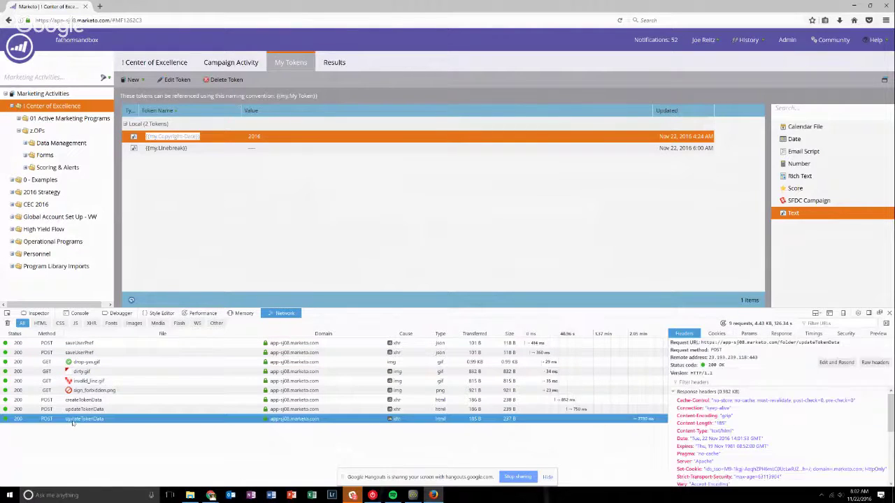
{"action": "left_click", "coordinate": [876, 335]}
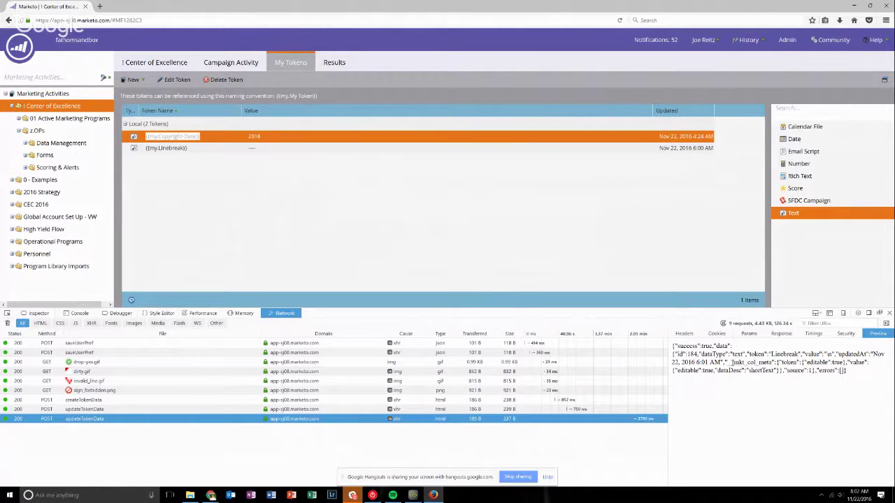
{"action": "double_click", "coordinate": [829, 354]}
{"action": "key", "text": "F5"}
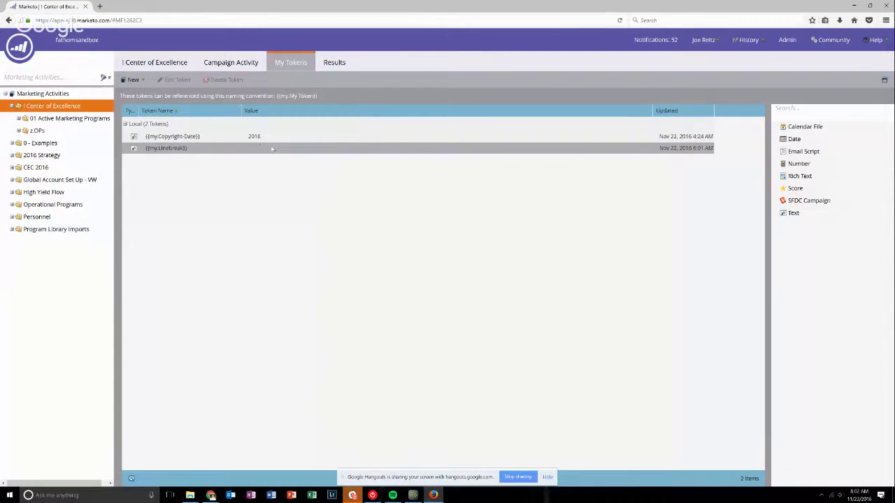
Open the Linebreak Test campaign's flow under z.OPs > Data Management > OPS - Data Normalization.
{"action": "left_click", "coordinate": [18, 130]}
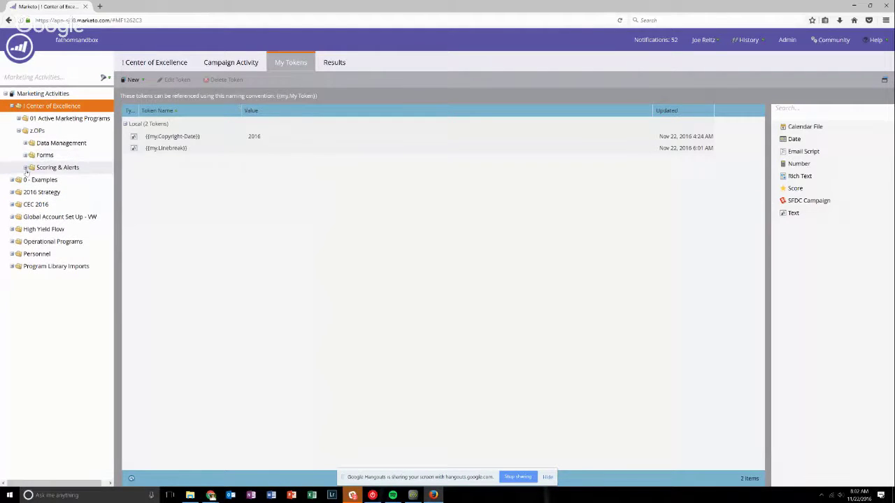
{"action": "left_click", "coordinate": [25, 143]}
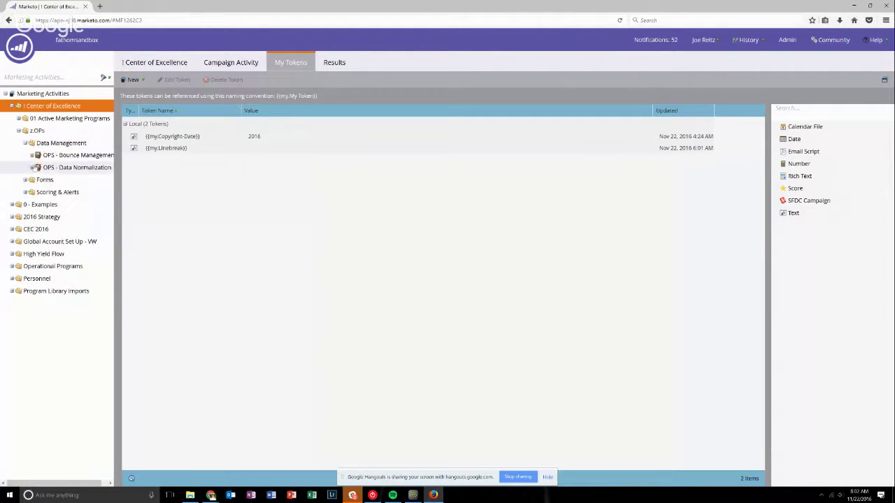
{"action": "left_click", "coordinate": [31, 168]}
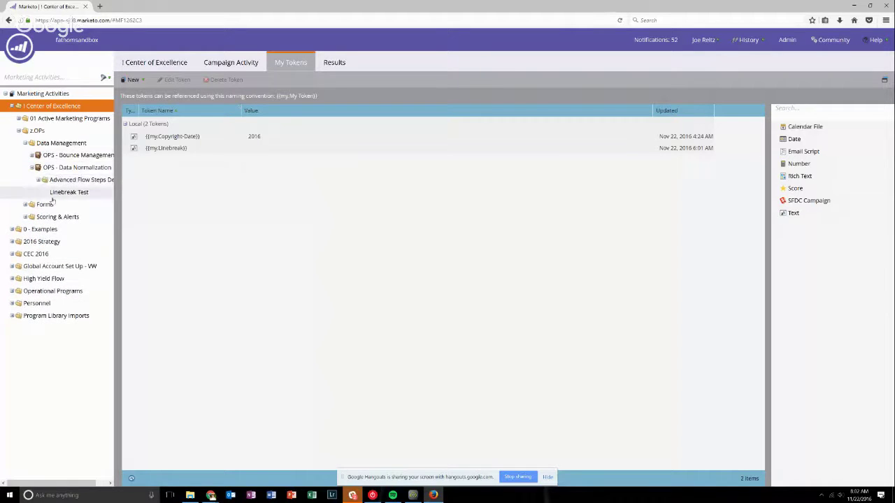
{"action": "left_click", "coordinate": [46, 195]}
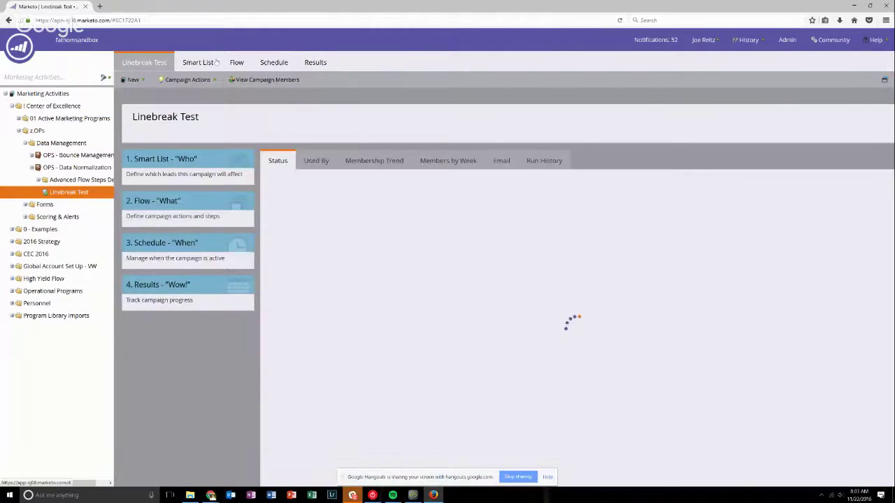
{"action": "left_click", "coordinate": [209, 63]}
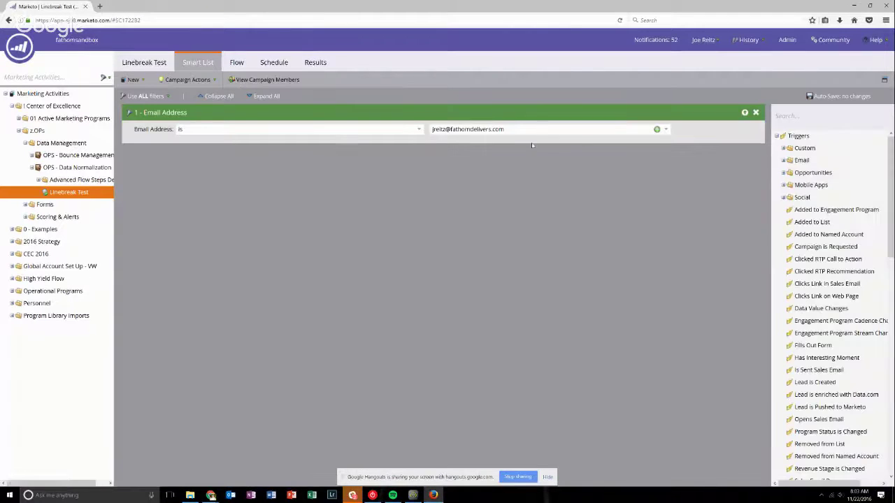
{"action": "left_click", "coordinate": [238, 64]}
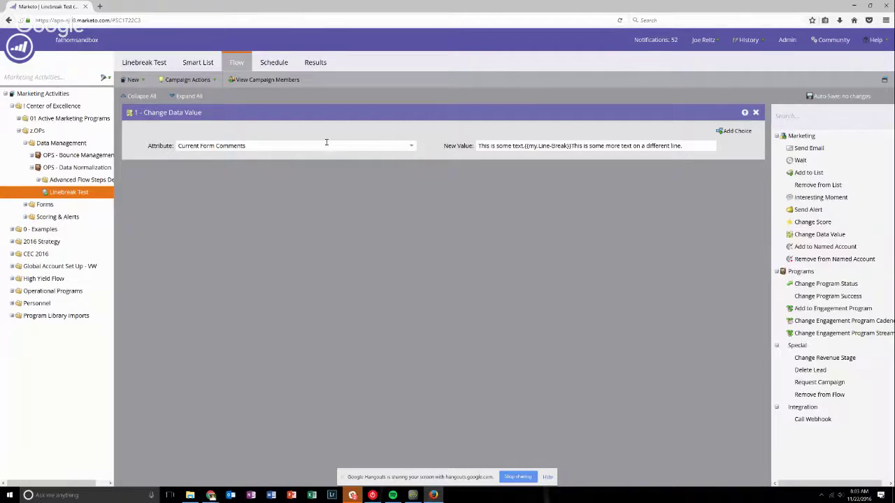
{"action": "left_click", "coordinate": [382, 146]}
{"action": "left_click", "coordinate": [442, 201]}
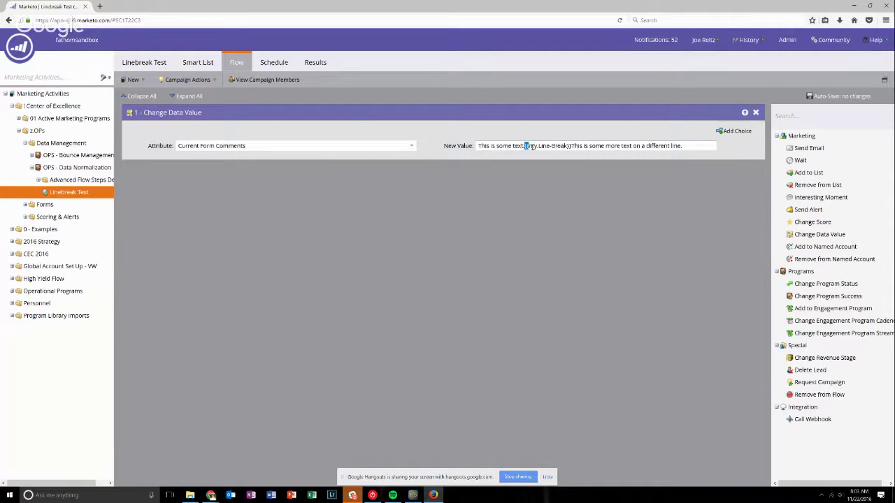
Correct the New Value token from {{my.Line-Break}} to {{my.Linebreak}}.
{"action": "left_click_drag", "start_coordinate": [532, 146], "coordinate": [570, 146]}
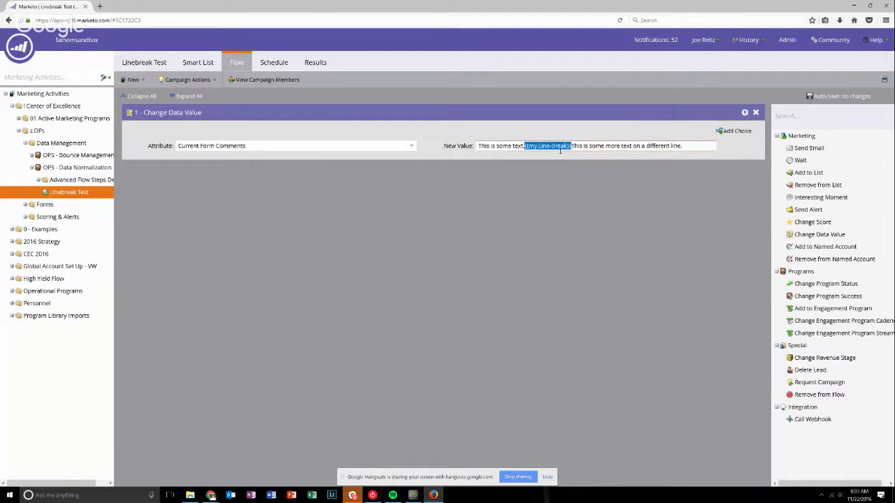
{"action": "left_click", "coordinate": [551, 146]}
{"action": "key", "text": "BackSpace"}
{"action": "key", "text": "Delete"}
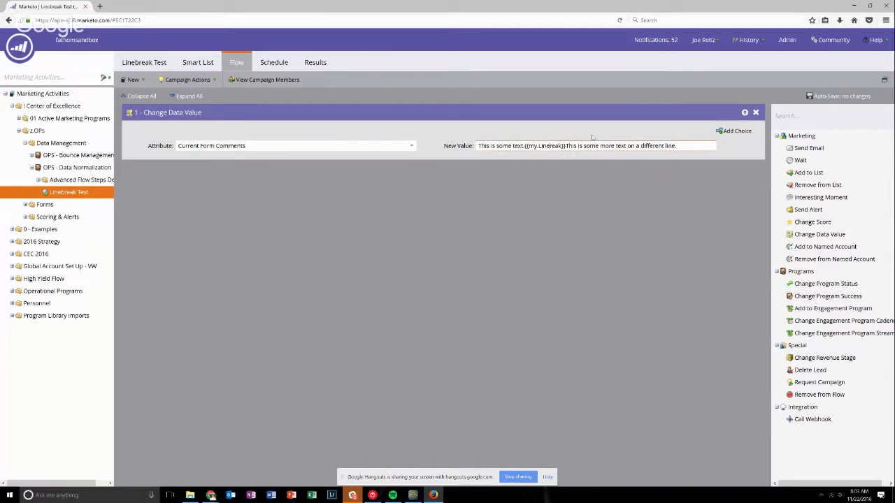
{"action": "type", "text": "b"}
{"action": "left_click", "coordinate": [567, 185]}
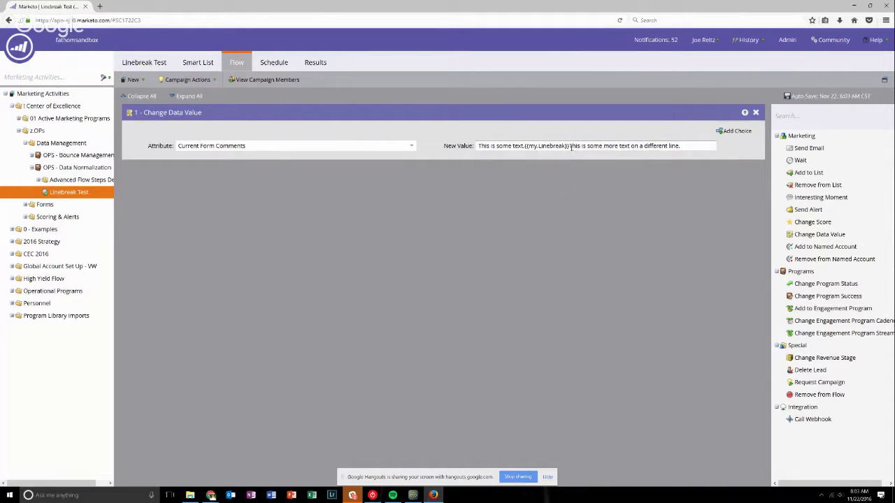
Append two more {{my.Linebreak}} tokens and trailing text about a double linebreak.
{"action": "left_click", "coordinate": [701, 145]}
{"action": "type", "text": "{{my.Linebreak}}"}
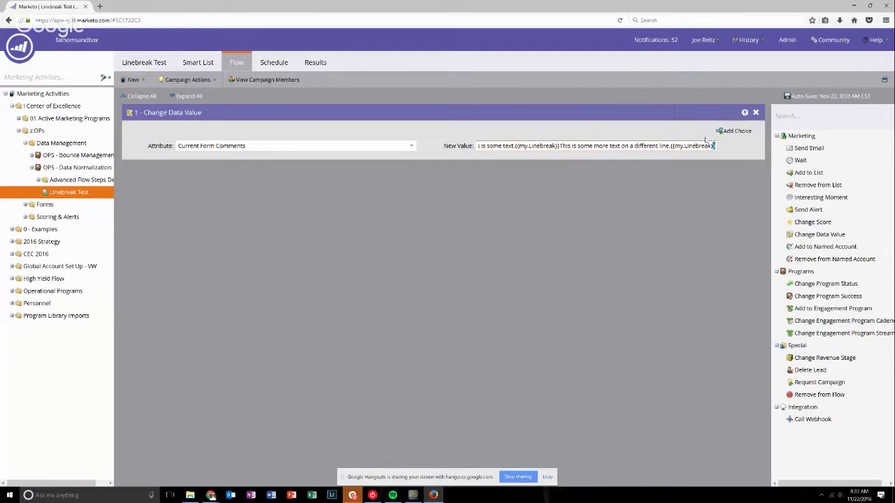
{"action": "key", "text": "shift+Left"}
{"action": "key", "text": "shift+Left"}
{"action": "key", "text": "shift+Left"}
{"action": "key", "text": "shift+Left"}
{"action": "key", "text": "shift+Left"}
{"action": "key", "text": "shift+Left"}
{"action": "key", "text": "shift+Left"}
{"action": "key", "text": "shift+Left"}
{"action": "key", "text": "shift+Left"}
{"action": "key", "text": "shift+Left"}
{"action": "key", "text": "shift+Left"}
{"action": "key", "text": "Right"}
{"action": "type", "text": "{{my.Linebreak}}"}
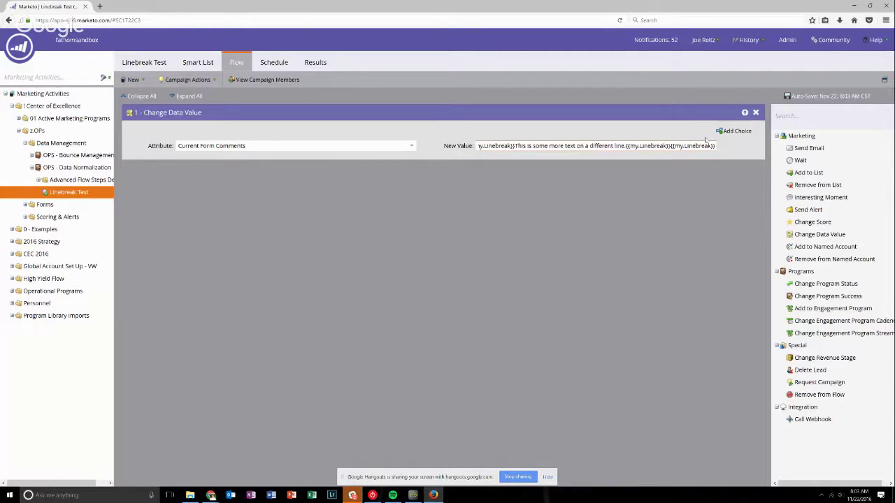
{"action": "type", "text": "{my.Linebreak}}^"}
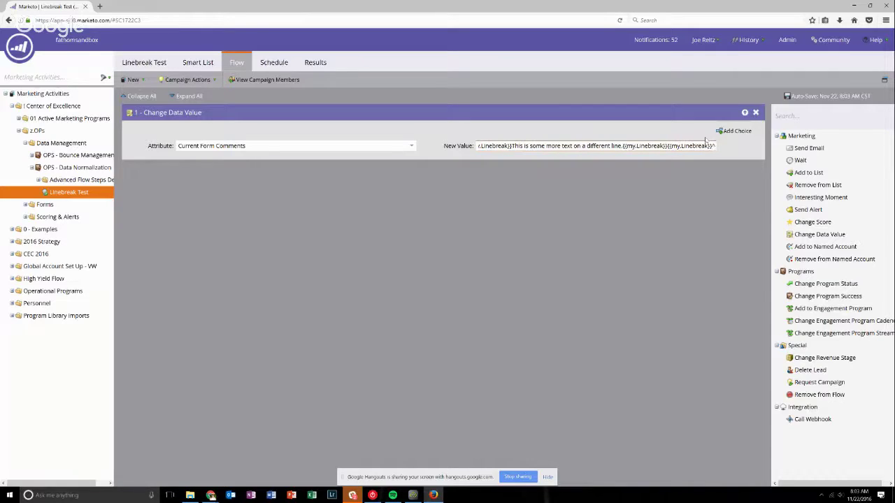
{"action": "type", "text": "das a doub"}
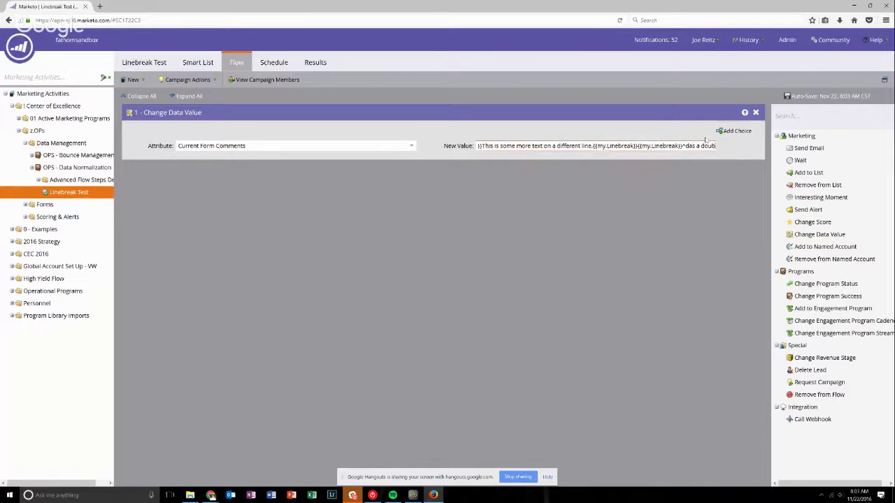
{"action": "type", "text": "le linebreak s"}
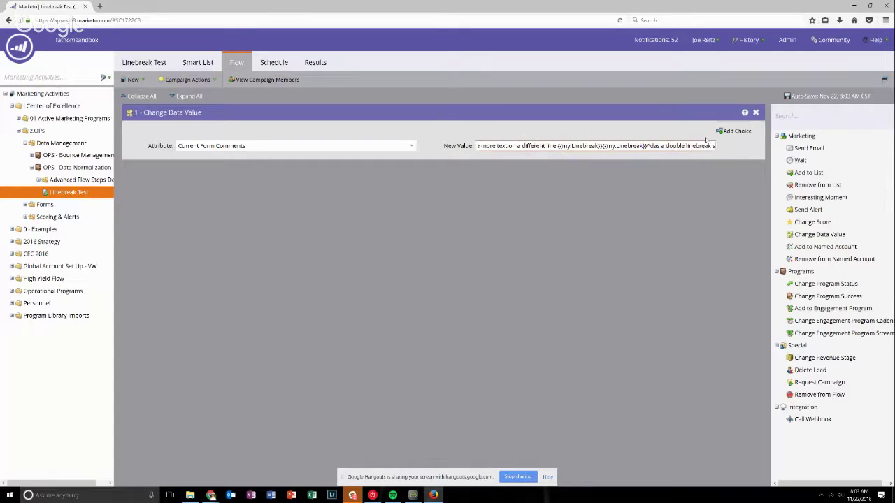
{"action": "key", "text": "BackSpace"}
{"action": "type", "text": ", fools!"}
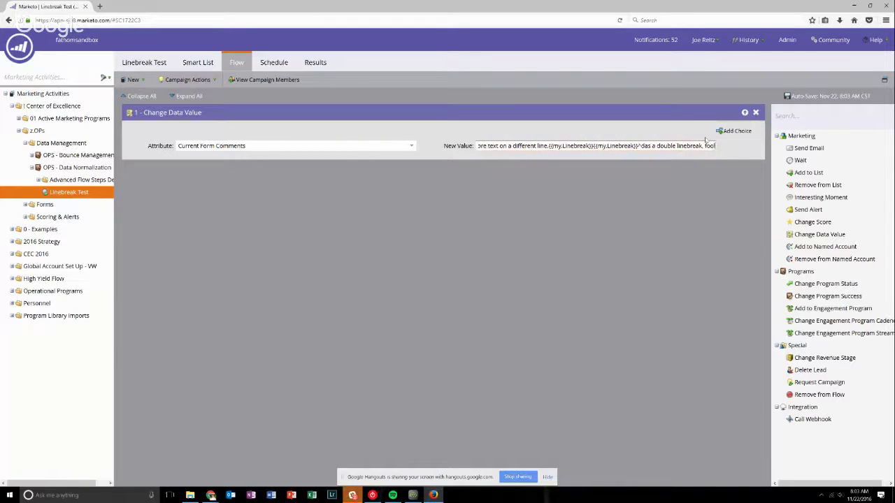
{"action": "left_click", "coordinate": [667, 201]}
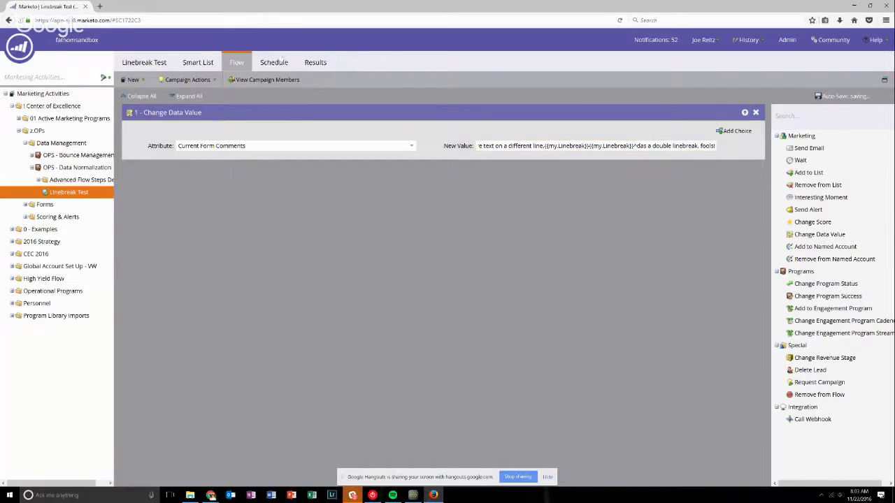
Run Linebreak Test once from its Schedule using Run Once > Run now.
{"action": "left_click", "coordinate": [278, 62]}
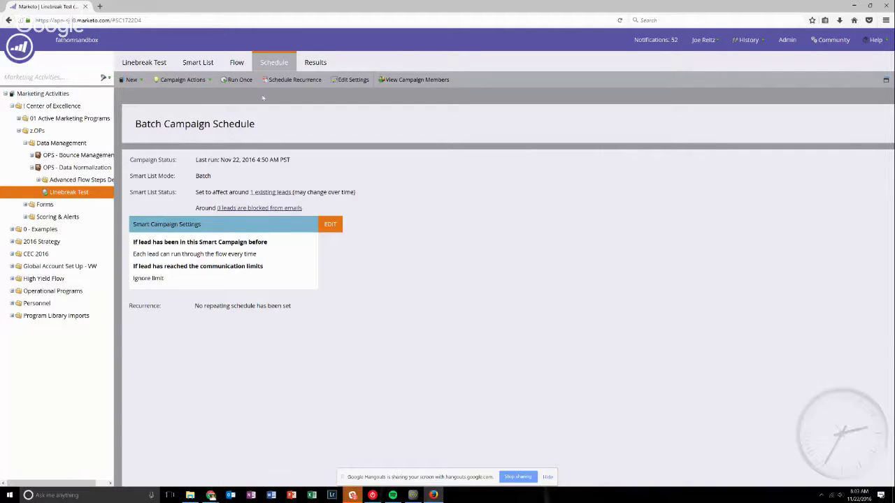
{"action": "left_click", "coordinate": [238, 79]}
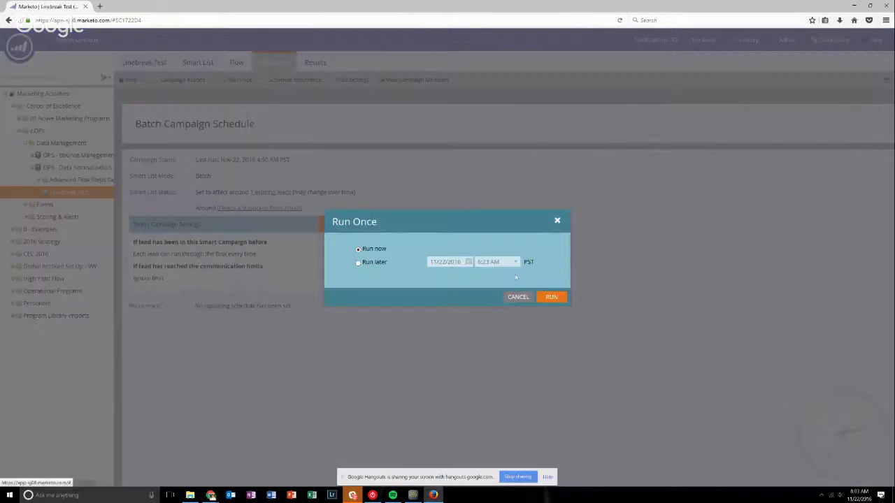
{"action": "left_click", "coordinate": [551, 296]}
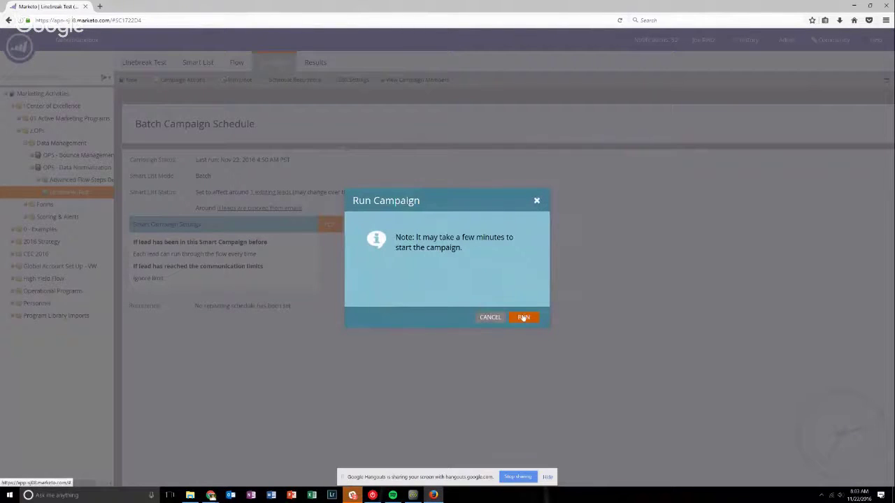
{"action": "left_click", "coordinate": [523, 318]}
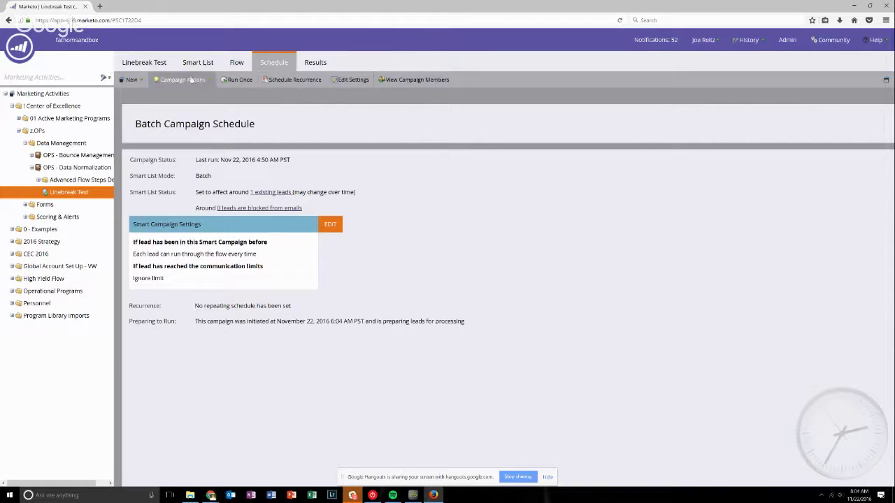
Open Lead Database in a new tab, Quick Find the test lead by name, and select it.
{"action": "left_click", "coordinate": [20, 46]}
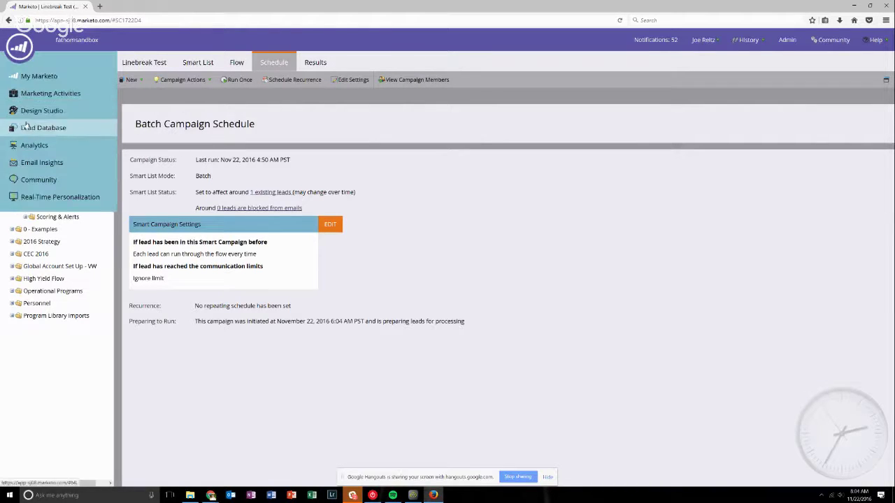
{"action": "middle_click", "coordinate": [35, 127]}
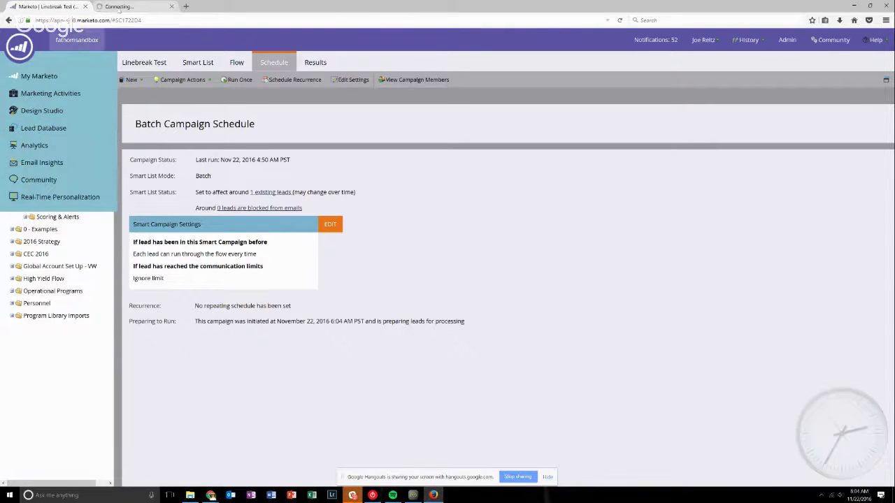
{"action": "left_click", "coordinate": [130, 8]}
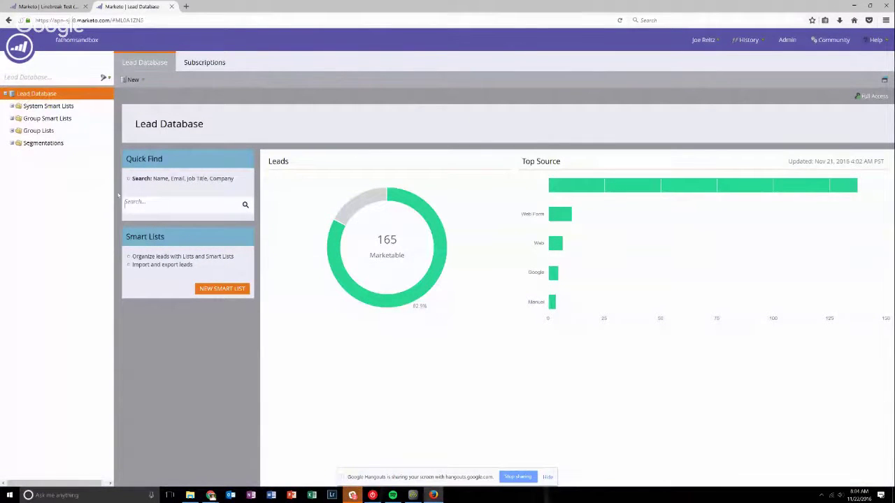
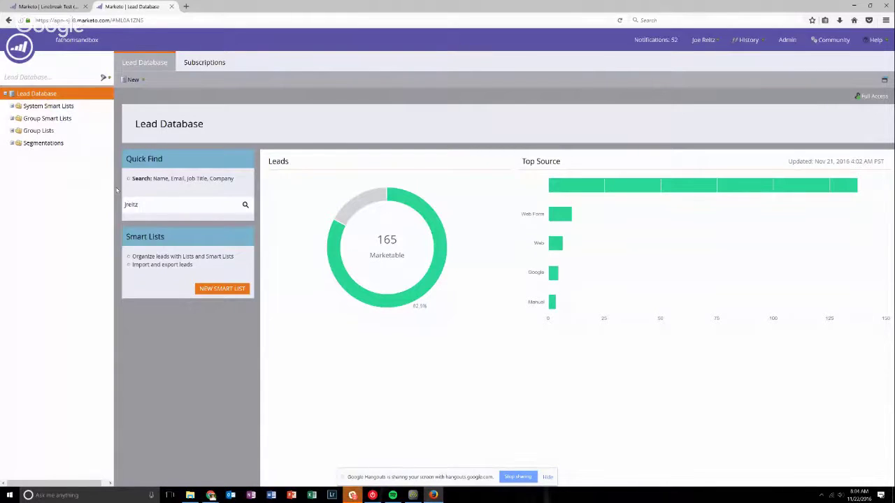
{"action": "key", "text": "Return"}
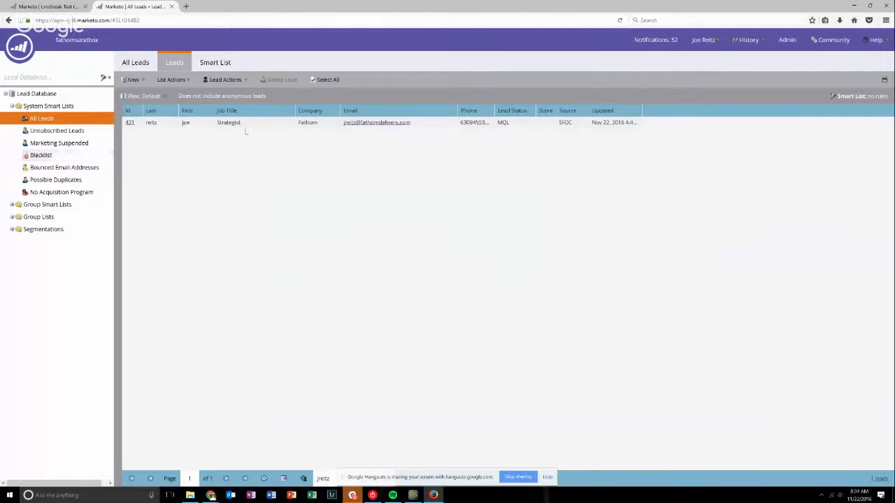
{"action": "left_click", "coordinate": [255, 125]}
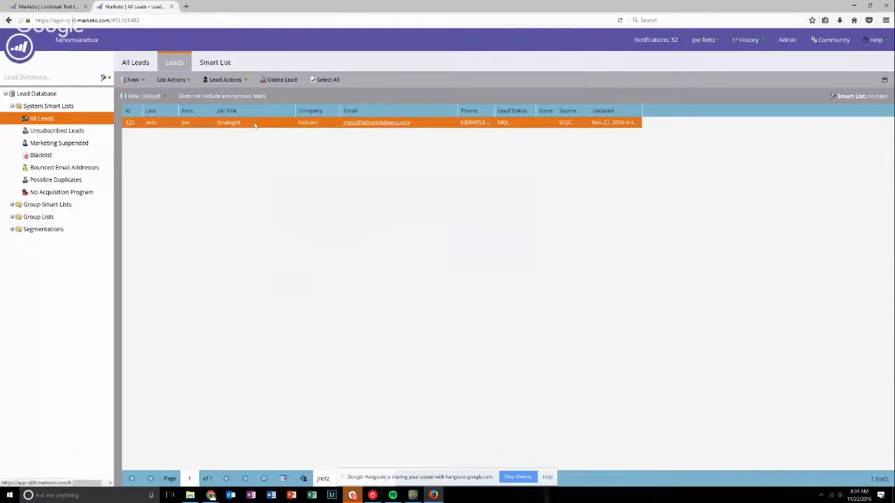
Open the test lead's record, reload it and scroll down to its Current Form Comments.
{"action": "double_click", "coordinate": [310, 125]}
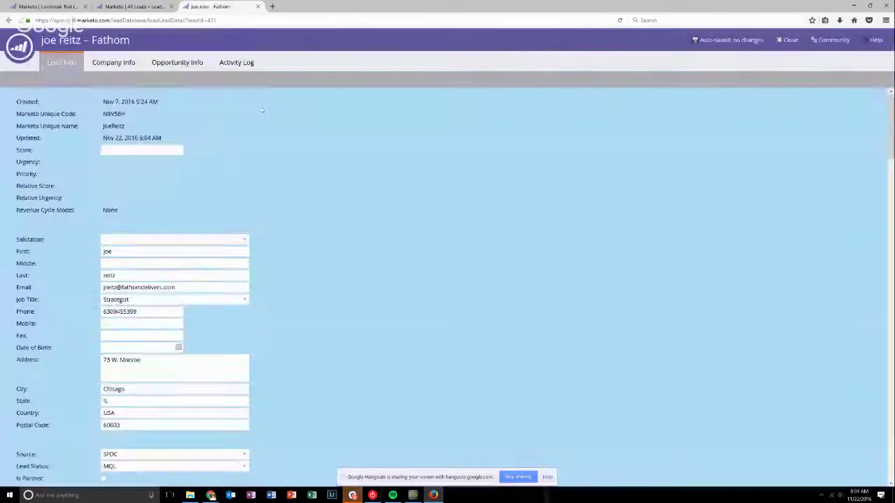
{"action": "scroll", "coordinate": [273, 245], "scroll_direction": "down", "scroll_amount": 5}
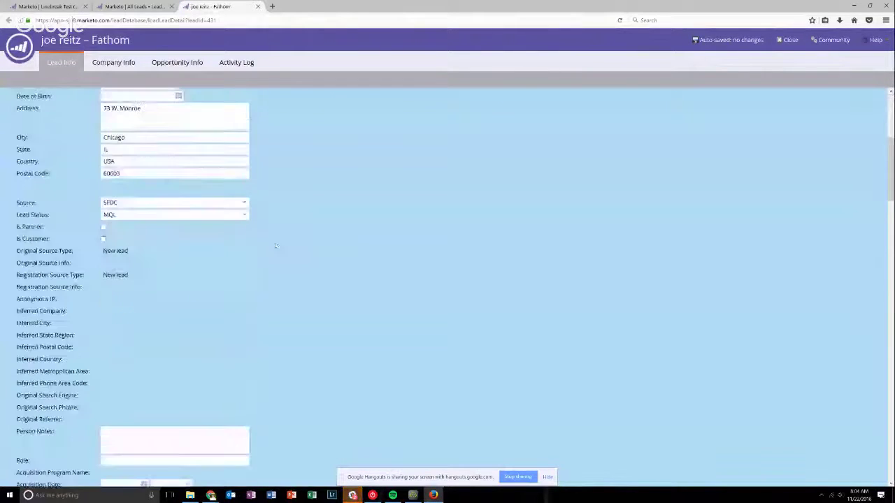
{"action": "scroll", "coordinate": [276, 246], "scroll_direction": "down", "scroll_amount": 12}
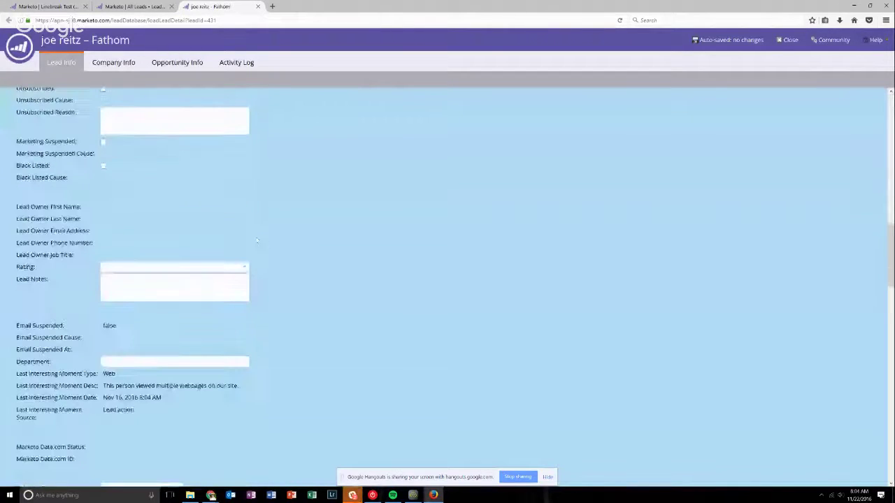
{"action": "scroll", "coordinate": [258, 241], "scroll_direction": "down", "scroll_amount": 6}
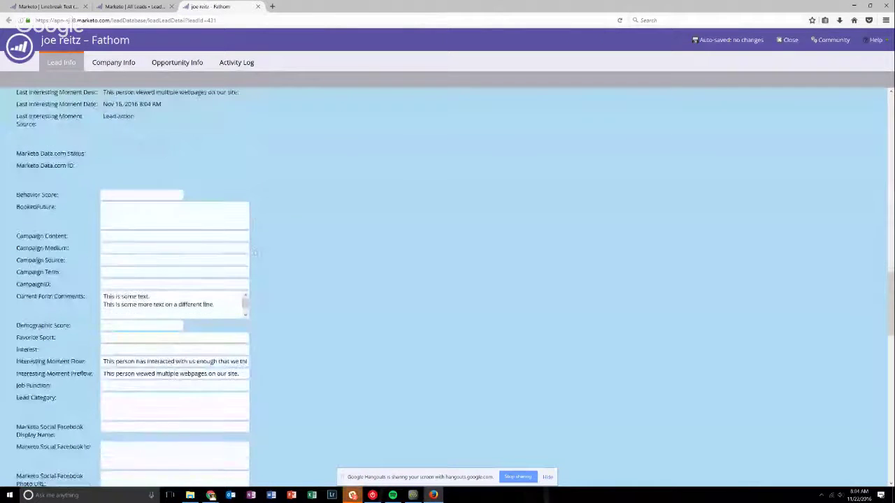
{"action": "key", "text": "F5"}
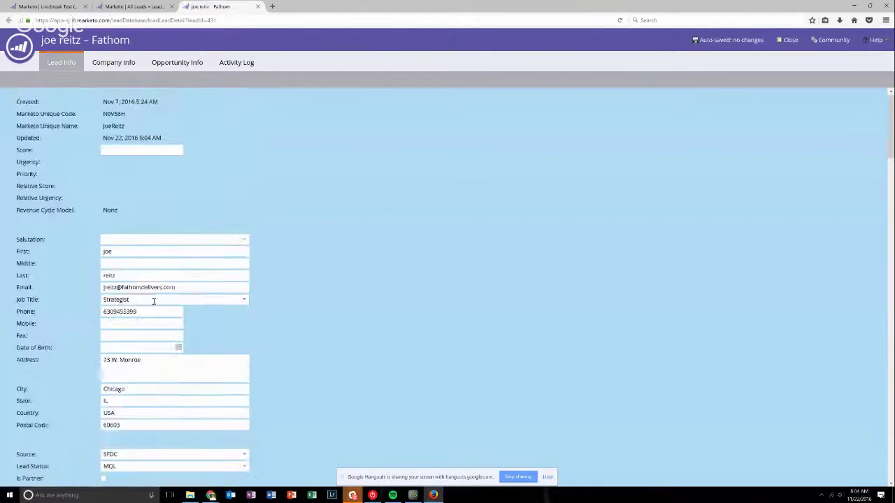
{"action": "scroll", "coordinate": [239, 308], "scroll_direction": "down", "scroll_amount": 15}
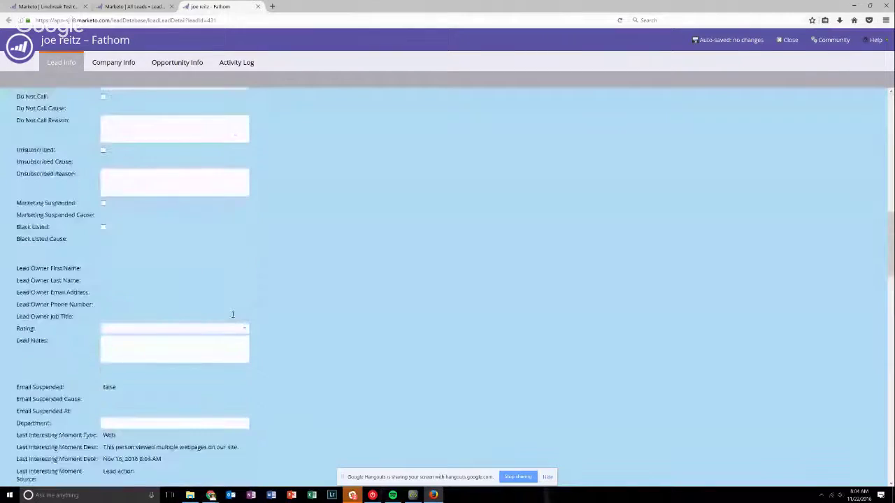
{"action": "scroll", "coordinate": [234, 319], "scroll_direction": "down", "scroll_amount": 1}
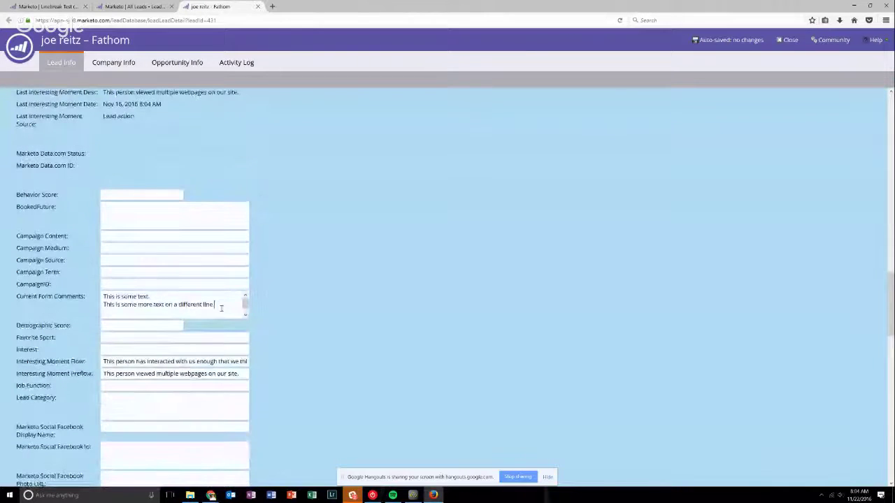
{"action": "left_click_drag", "start_coordinate": [215, 305], "coordinate": [102, 295]}
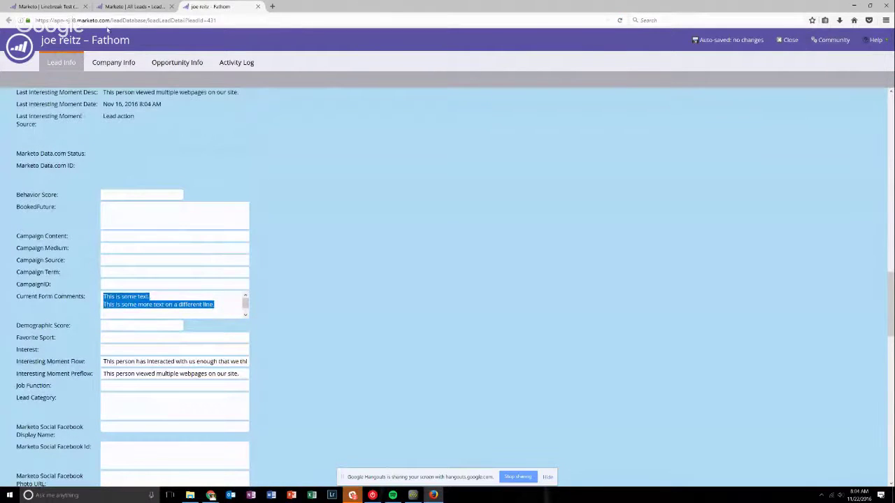
Reload the lead record repeatedly to confirm Current Form Comments splits onto two lines, then go to All Leads.
{"action": "left_click", "coordinate": [619, 21]}
{"action": "scroll", "coordinate": [360, 249], "scroll_direction": "down", "scroll_amount": 4}
{"action": "scroll", "coordinate": [360, 249], "scroll_direction": "down", "scroll_amount": 15}
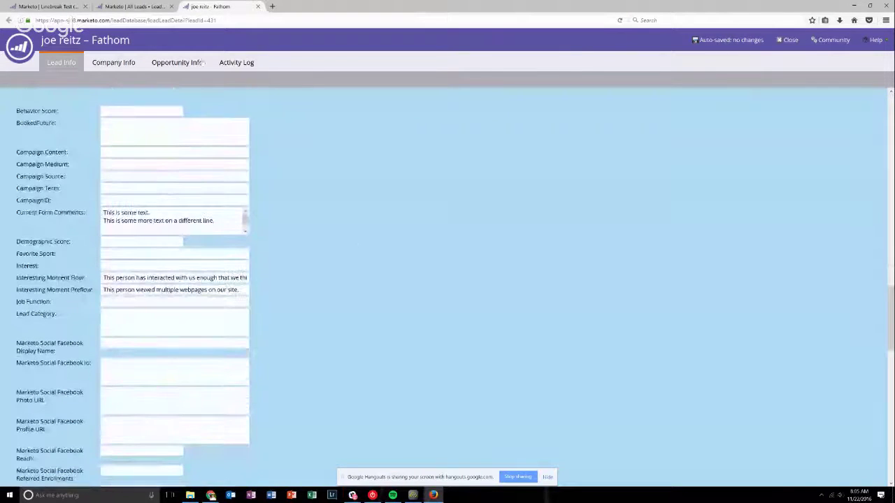
{"action": "scroll", "coordinate": [357, 246], "scroll_direction": "up", "scroll_amount": 5}
{"action": "left_click", "coordinate": [620, 19]}
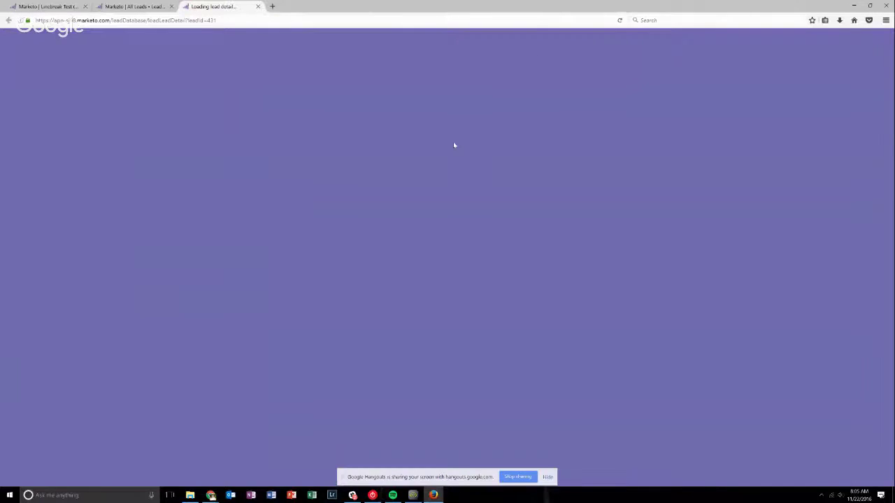
{"action": "scroll", "coordinate": [442, 169], "scroll_direction": "down", "scroll_amount": 10}
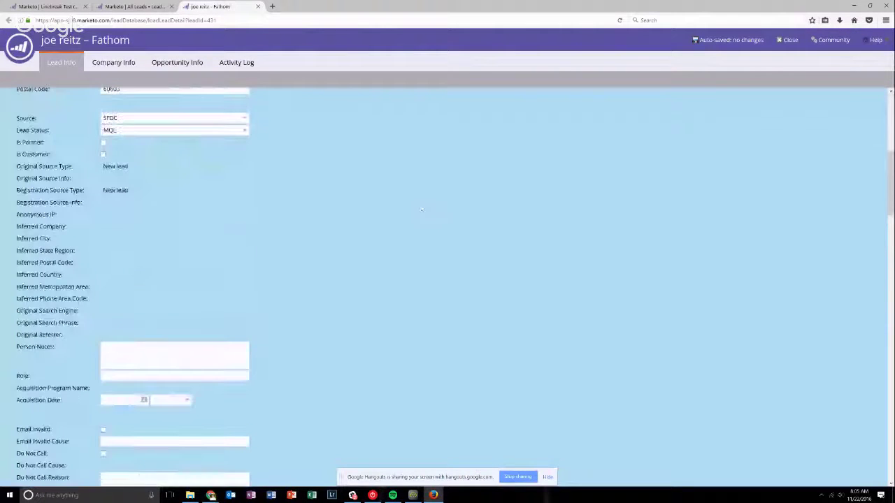
{"action": "scroll", "coordinate": [416, 213], "scroll_direction": "down", "scroll_amount": 10}
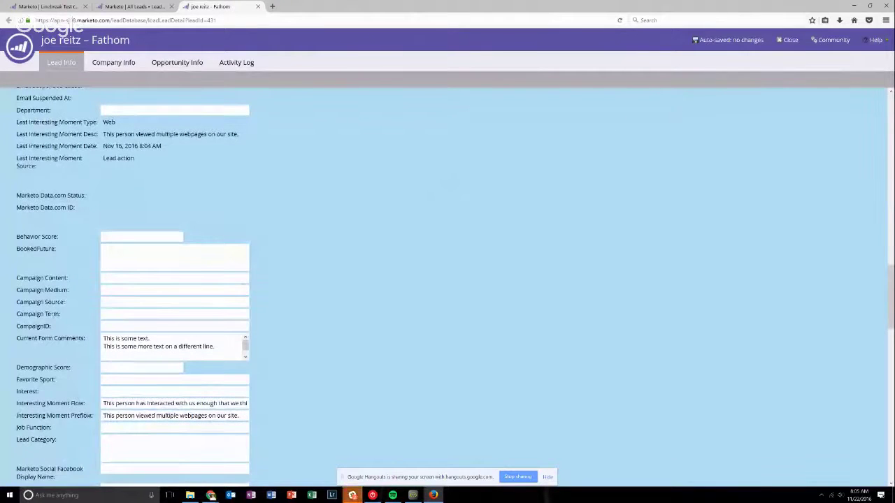
{"action": "scroll", "coordinate": [447, 280], "scroll_direction": "up", "scroll_amount": 10}
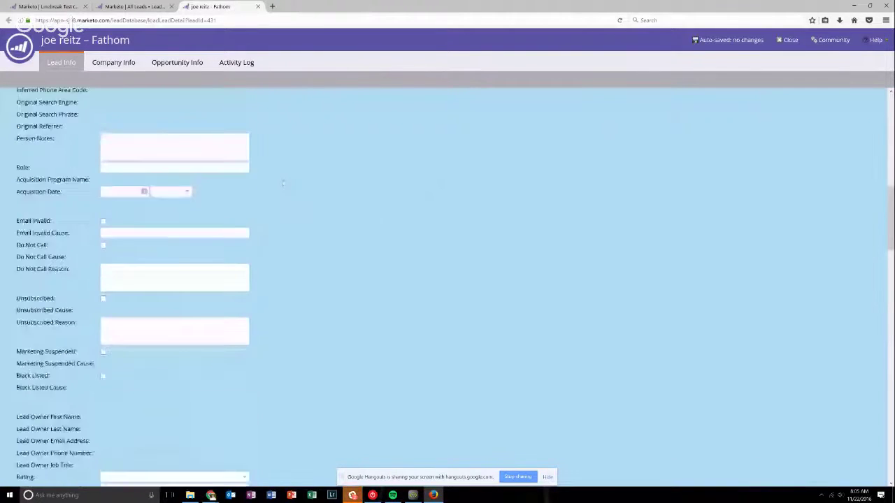
{"action": "scroll", "coordinate": [421, 70], "scroll_direction": "up", "scroll_amount": 2}
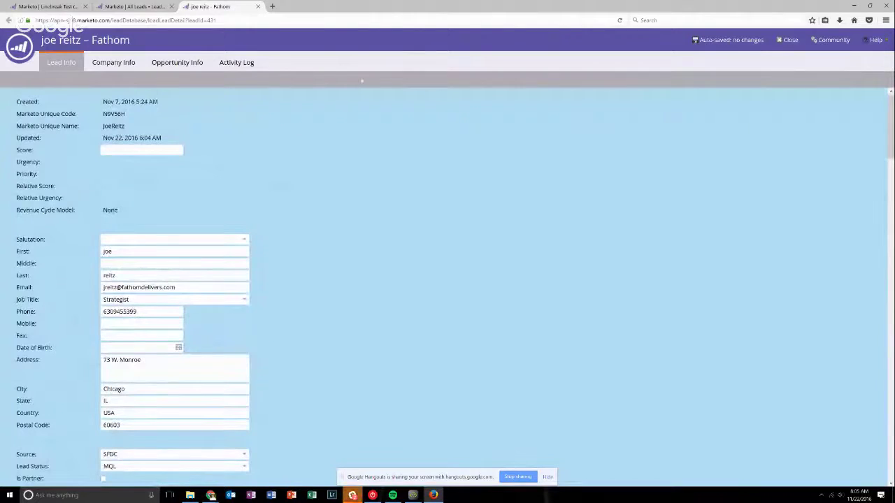
{"action": "key", "text": "F5"}
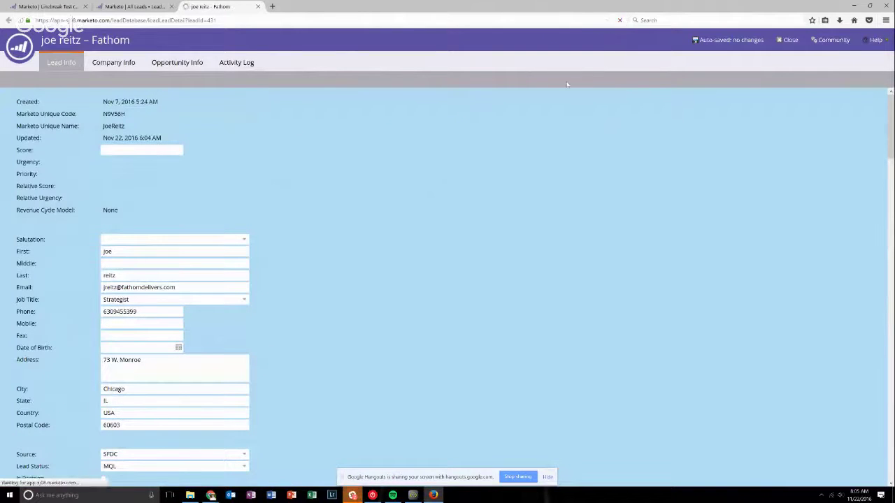
{"action": "left_click", "coordinate": [110, 8]}
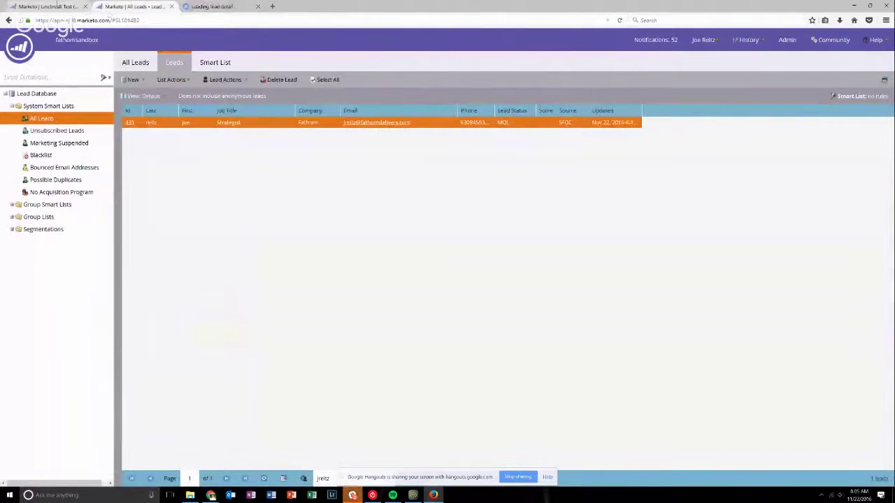
View the Linebreak Test Smart Campaign Settings without changing them, then reload the lead's record.
{"action": "left_click", "coordinate": [48, 7]}
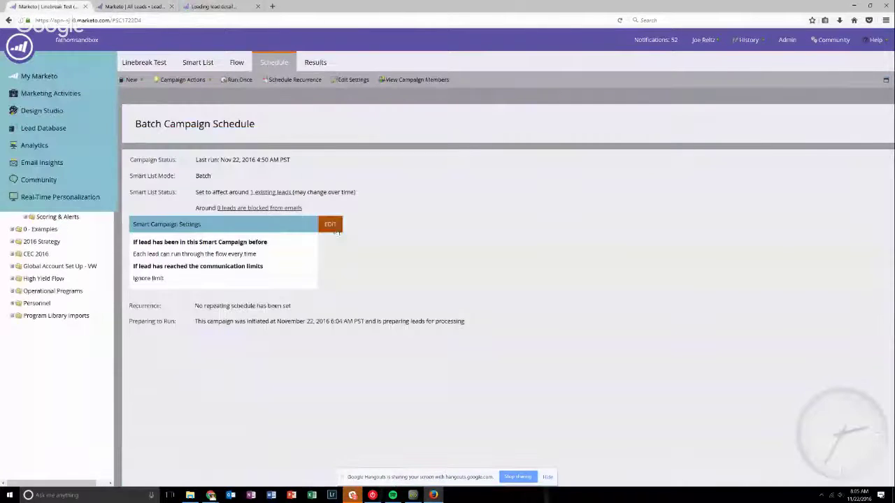
{"action": "left_click", "coordinate": [331, 226]}
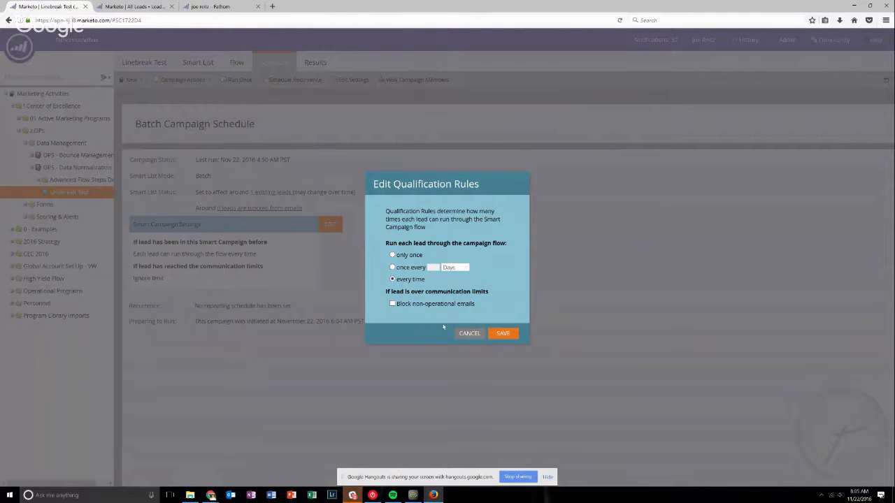
{"action": "left_click", "coordinate": [477, 334]}
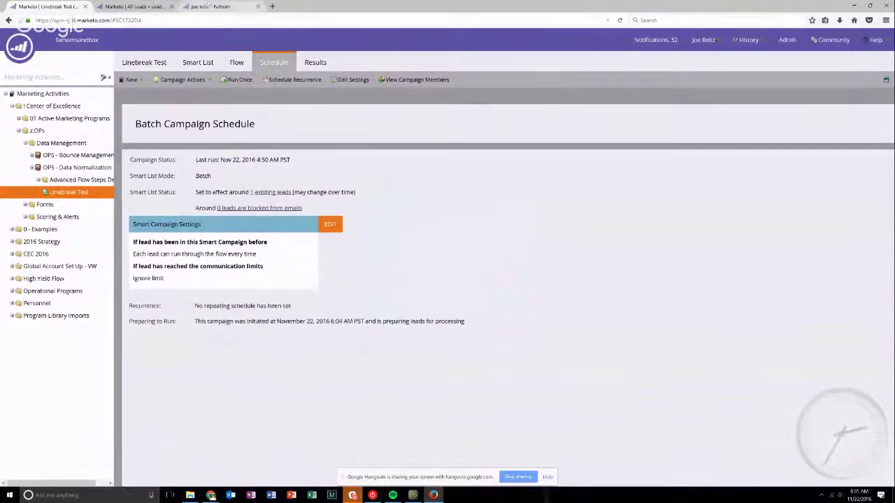
{"action": "key", "text": "ctrl+3"}
{"action": "left_click", "coordinate": [620, 20]}
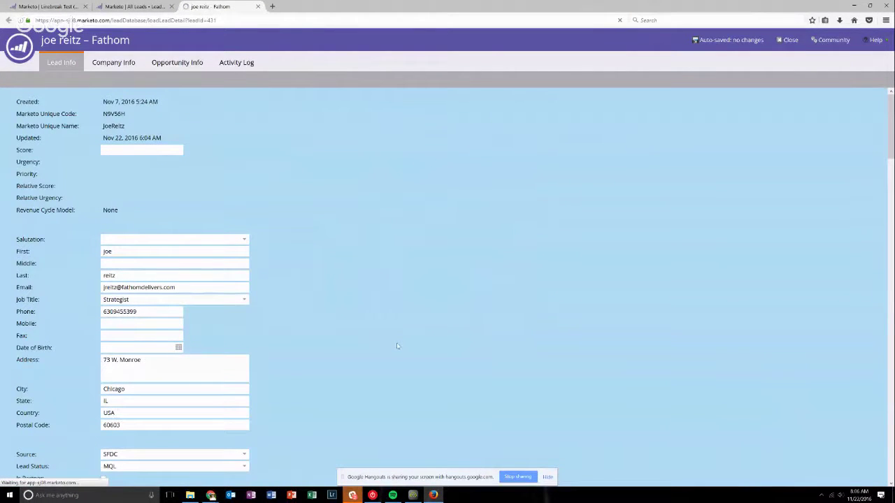
Reload the lead's record and scroll to recheck its Current Form Comments.
{"action": "scroll", "coordinate": [397, 353], "scroll_direction": "down", "scroll_amount": 5}
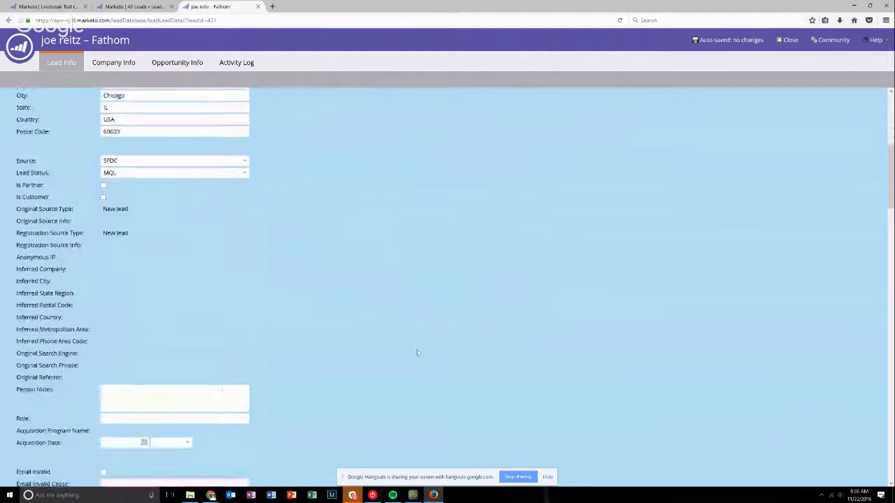
{"action": "scroll", "coordinate": [418, 353], "scroll_direction": "down", "scroll_amount": 12}
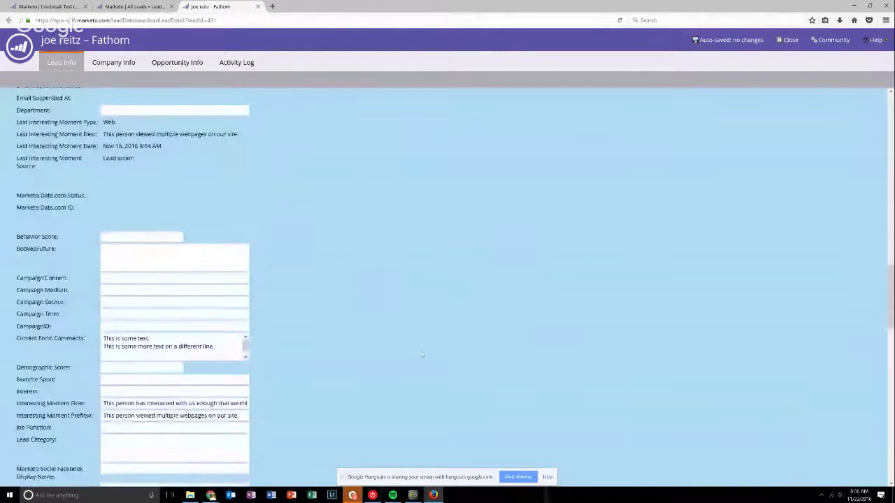
{"action": "scroll", "coordinate": [314, 240], "scroll_direction": "up", "scroll_amount": 10}
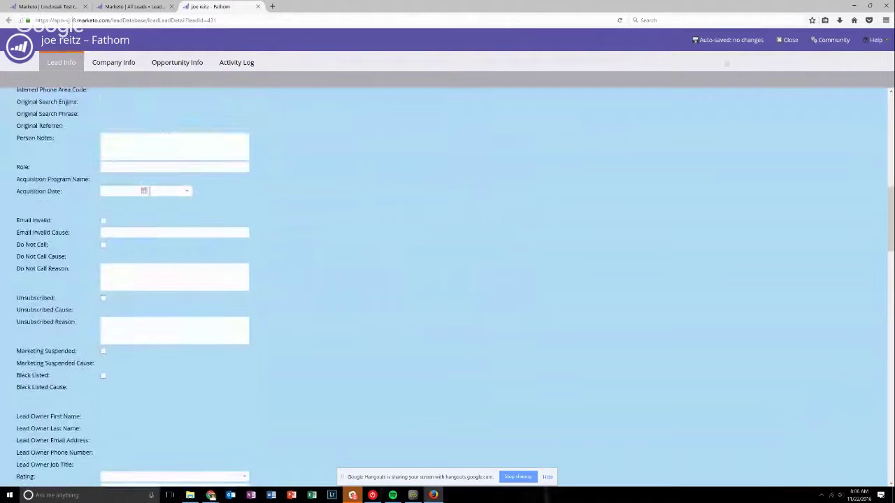
{"action": "left_click", "coordinate": [622, 21]}
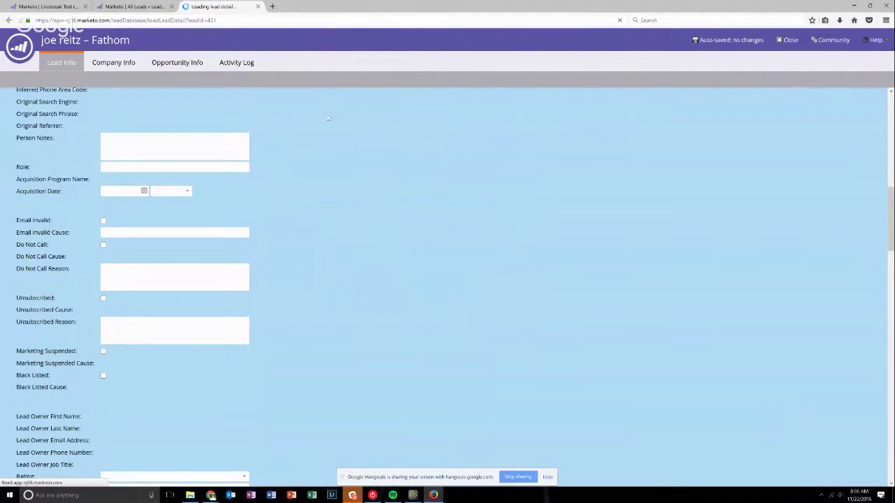
{"action": "scroll", "coordinate": [273, 234], "scroll_direction": "down", "scroll_amount": 8}
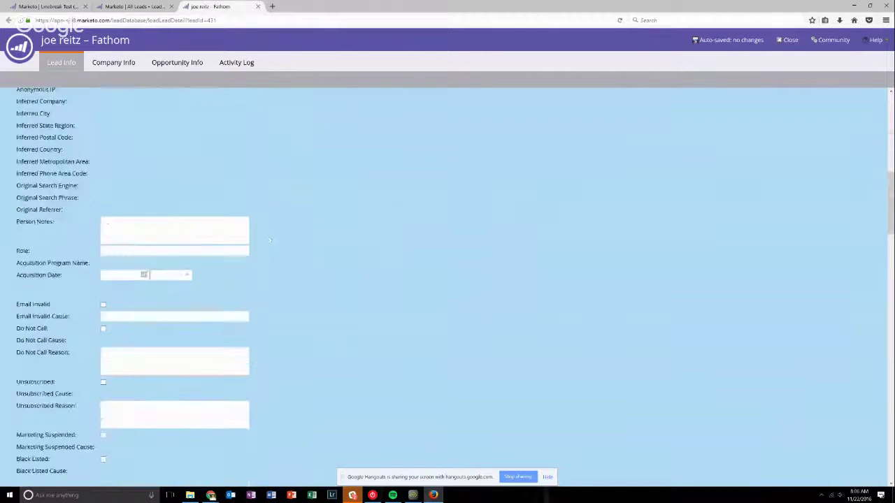
{"action": "scroll", "coordinate": [270, 240], "scroll_direction": "down", "scroll_amount": 15}
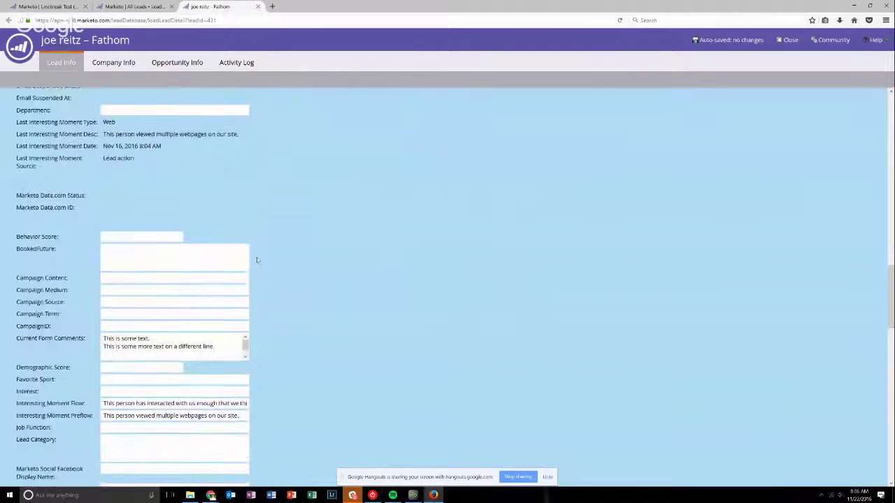
Close the lead tab, reopen the lead from All Leads and scroll to Current Form Comments.
{"action": "left_click", "coordinate": [167, 21]}
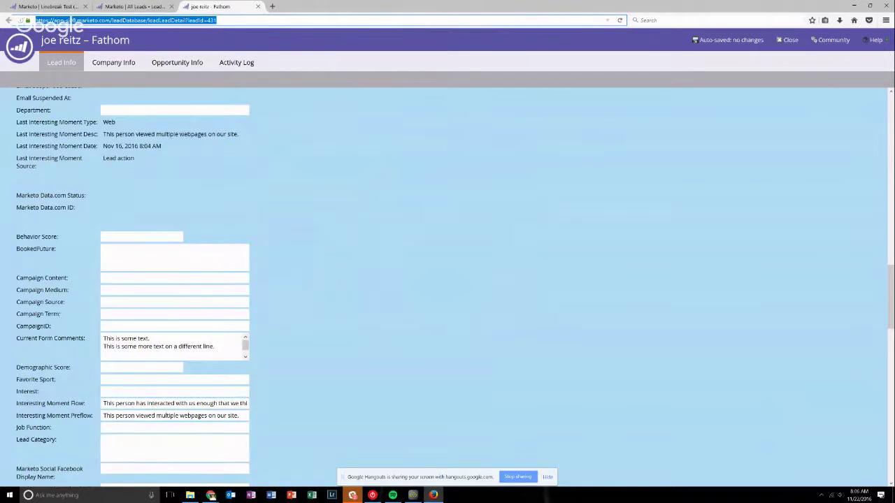
{"action": "left_click", "coordinate": [258, 7]}
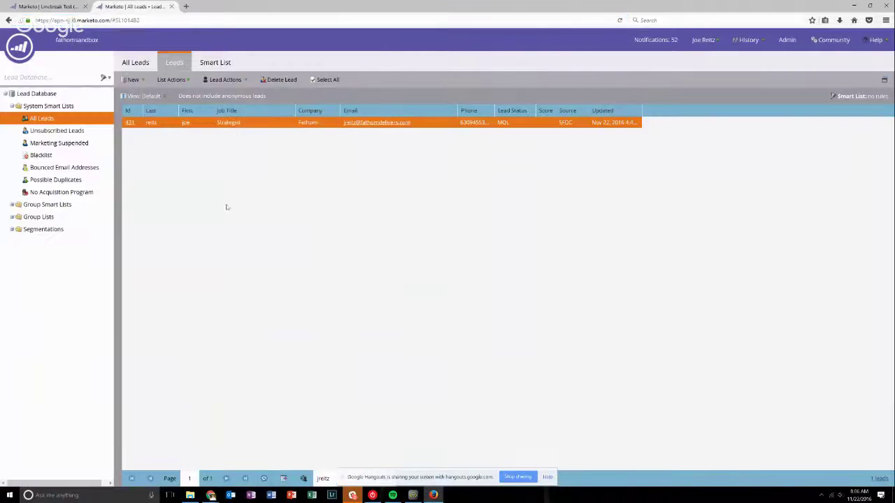
{"action": "double_click", "coordinate": [241, 123]}
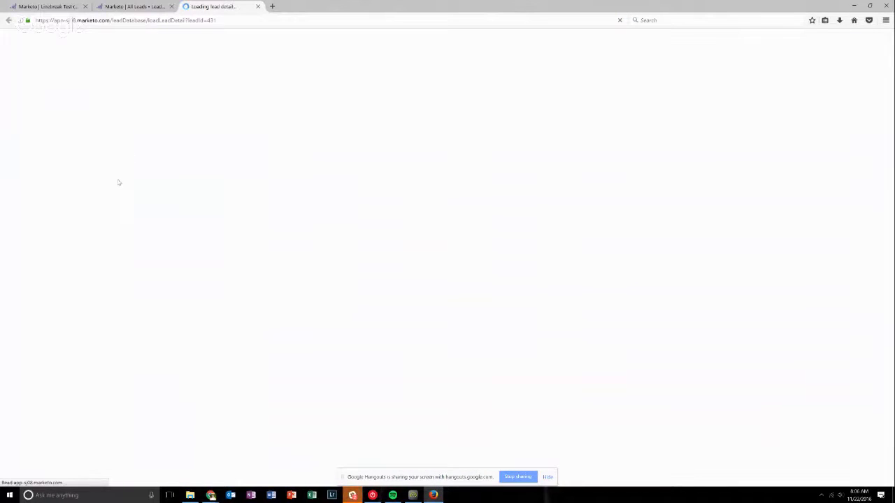
{"action": "scroll", "coordinate": [105, 261], "scroll_direction": "down", "scroll_amount": 15}
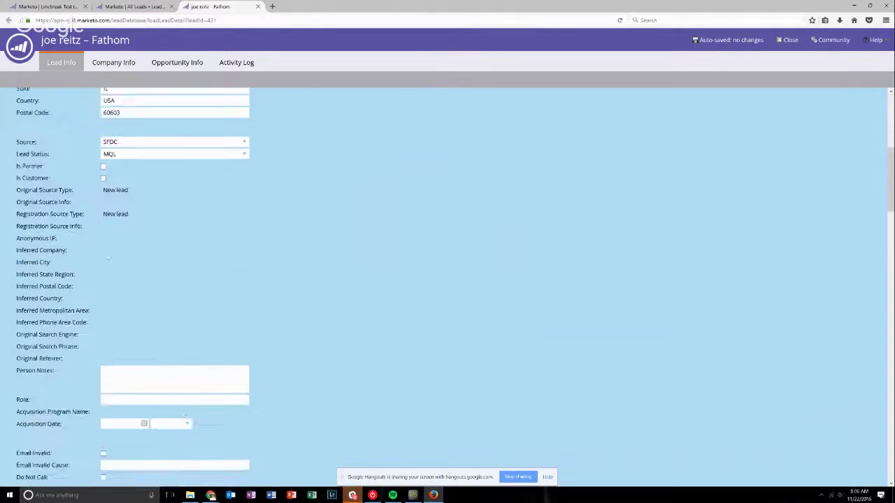
{"action": "scroll", "coordinate": [105, 261], "scroll_direction": "down", "scroll_amount": 3}
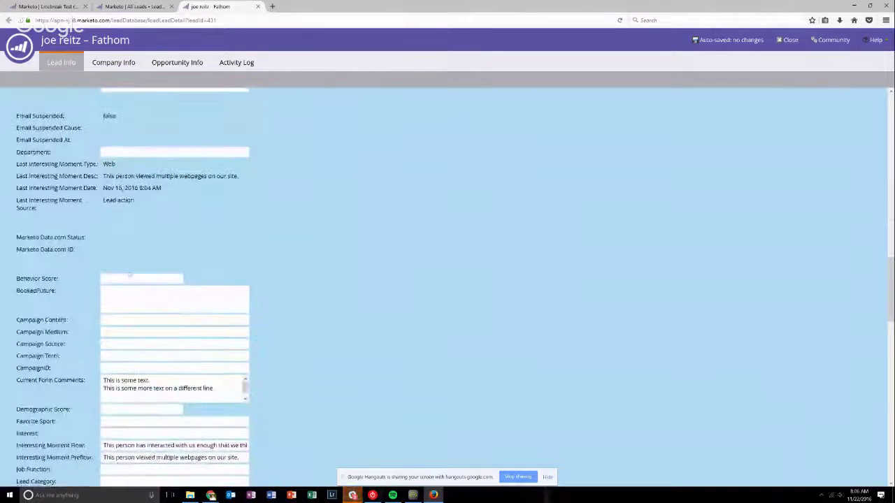
{"action": "key", "text": "ctrl+shift+Tab"}
{"action": "key", "text": "ctrl+shift+Tab"}
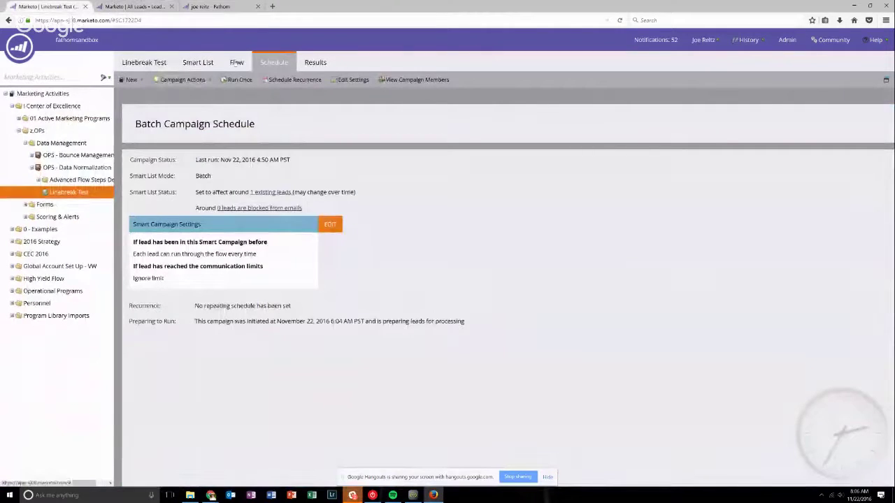
Review the {{my.Linebreak}} flow step and the campaign Results, selecting result row 17503.
{"action": "left_click", "coordinate": [237, 62]}
{"action": "left_click_drag", "start_coordinate": [566, 150], "coordinate": [707, 148]}
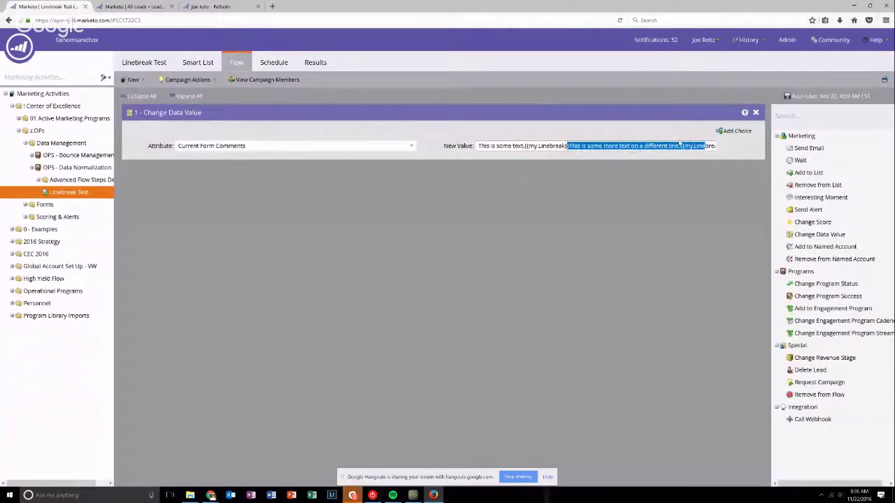
{"action": "left_click", "coordinate": [272, 63]}
{"action": "left_click", "coordinate": [323, 64]}
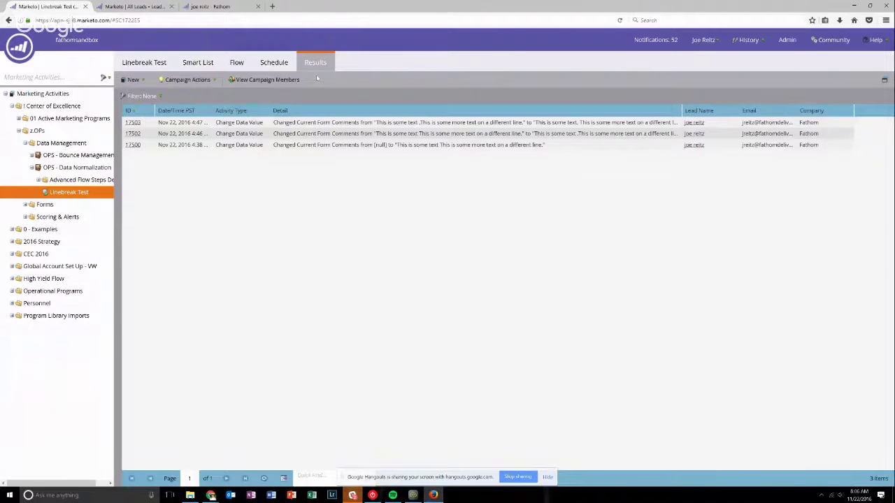
{"action": "left_click", "coordinate": [485, 122]}
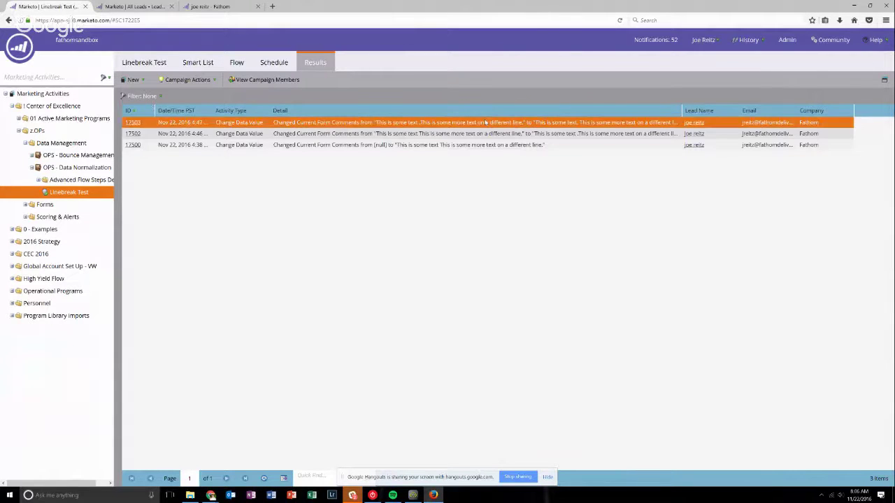
Check the Smart List's Email Address filter, then start Run Once from the Schedule page.
{"action": "left_click", "coordinate": [240, 62]}
{"action": "left_click", "coordinate": [197, 62]}
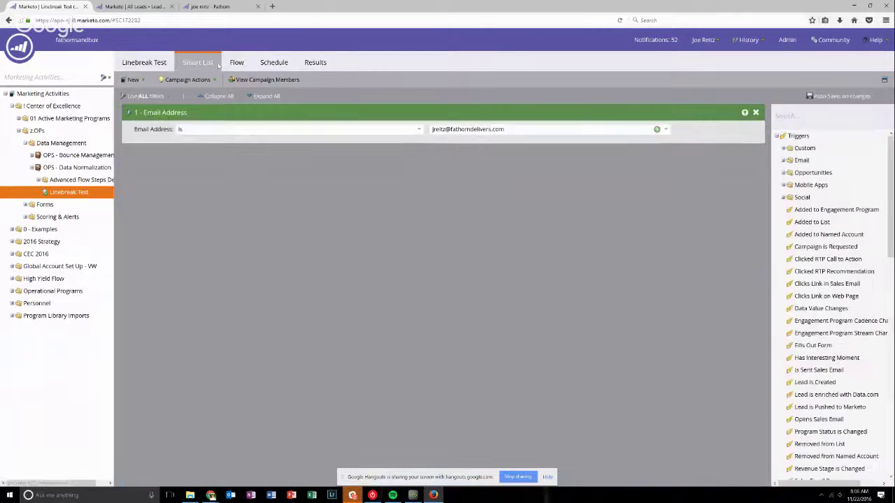
{"action": "left_click", "coordinate": [231, 64]}
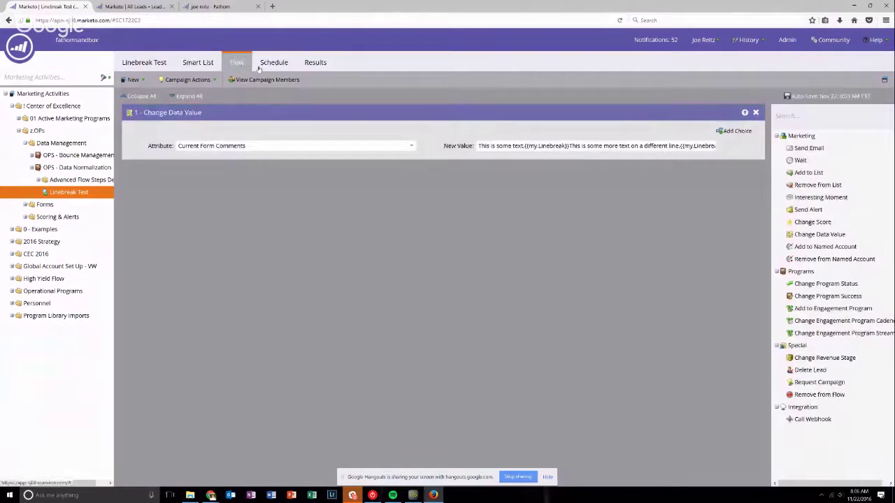
{"action": "left_click", "coordinate": [260, 66]}
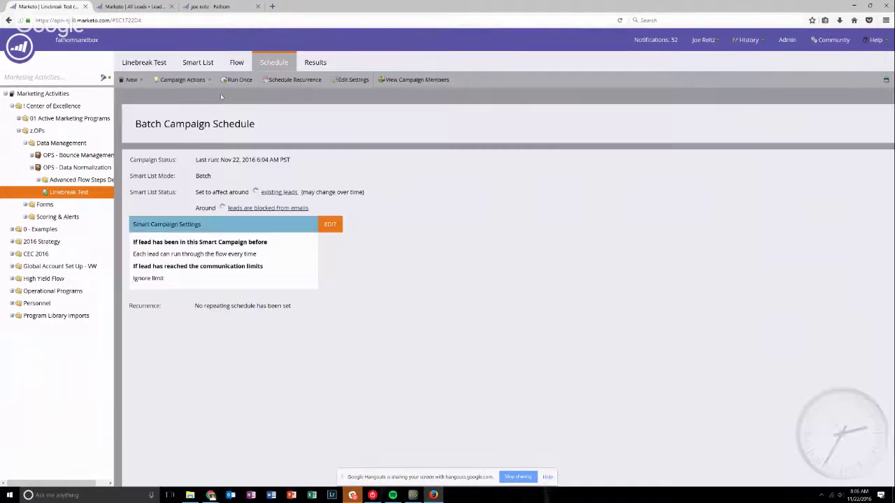
{"action": "left_click", "coordinate": [234, 80]}
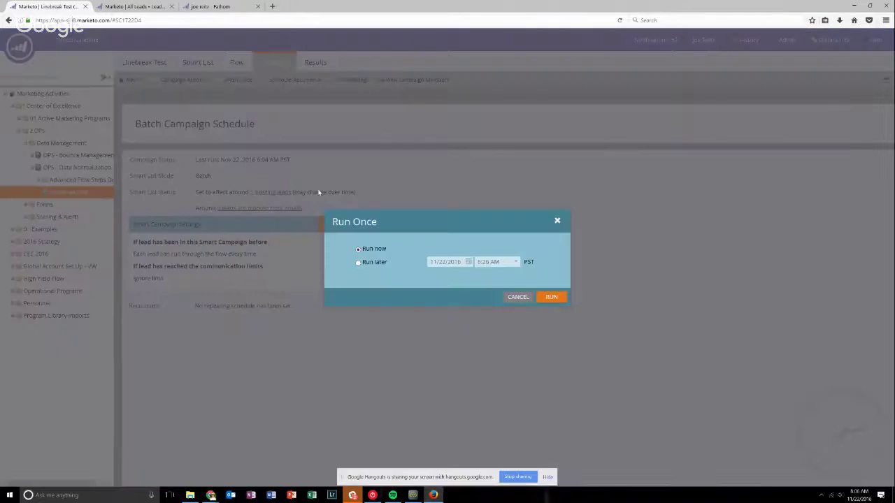
Run the Linebreak Test campaign now, confirm, and refresh its Results list.
{"action": "left_click", "coordinate": [557, 298]}
{"action": "left_click", "coordinate": [524, 317]}
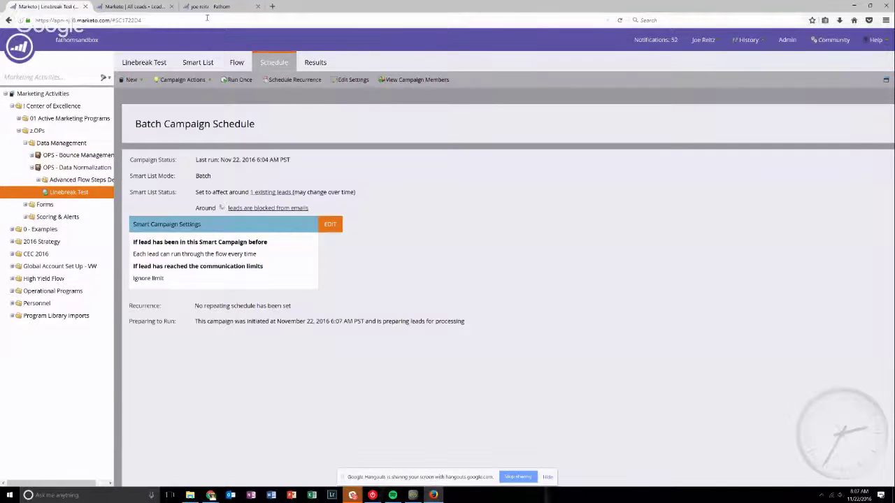
{"action": "left_click", "coordinate": [316, 65]}
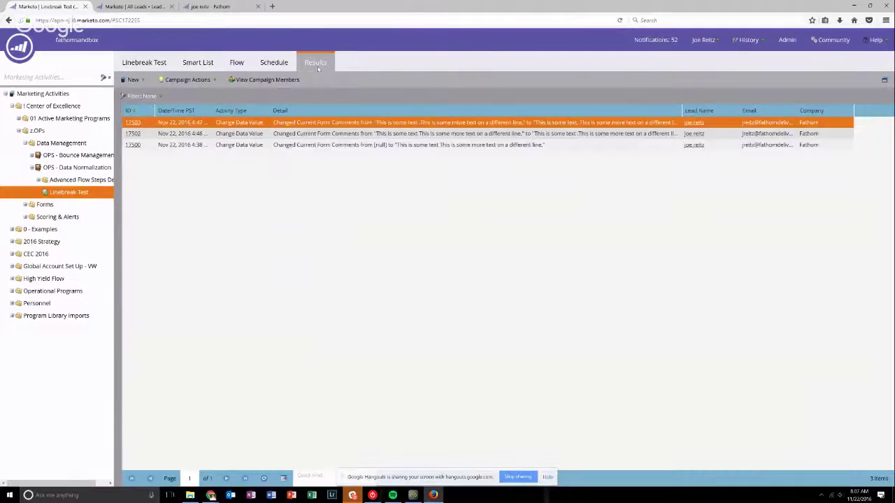
{"action": "left_click", "coordinate": [264, 480]}
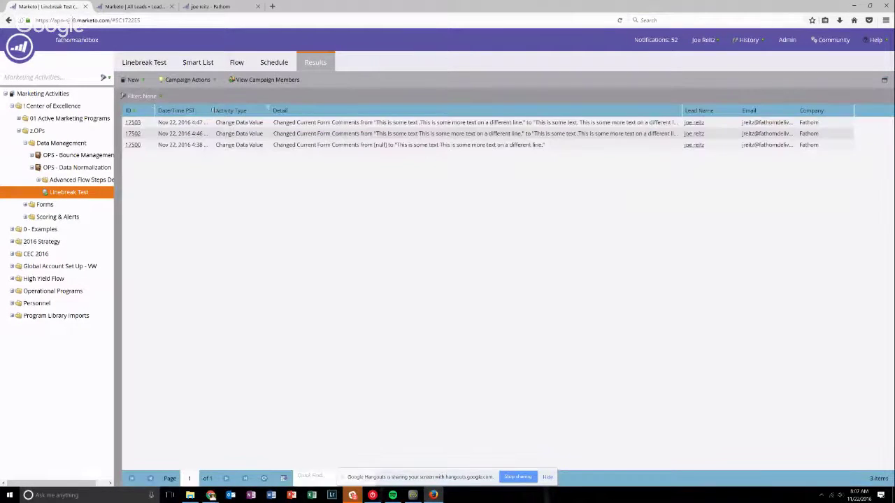
Widen the Date/Time PST and Detail columns, refresh Results, then open the lead's record tab.
{"action": "left_click_drag", "start_coordinate": [210, 110], "coordinate": [270, 112]}
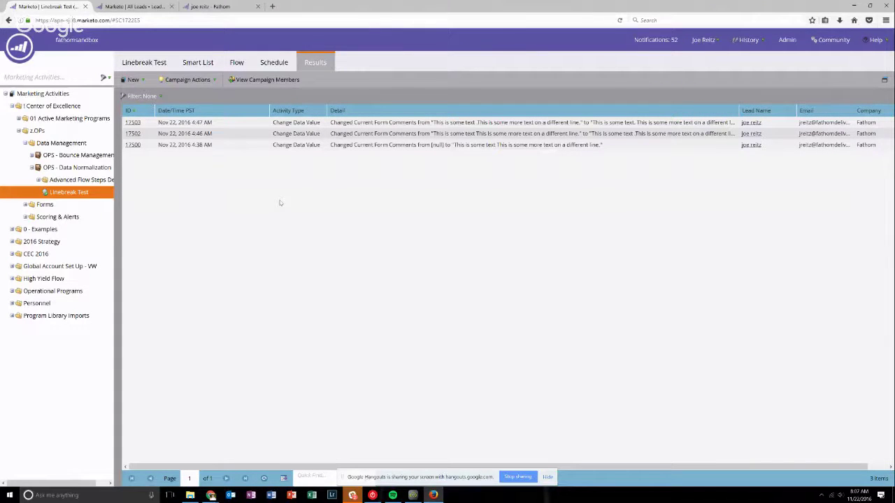
{"action": "left_click_drag", "start_coordinate": [738, 110], "coordinate": [805, 106]}
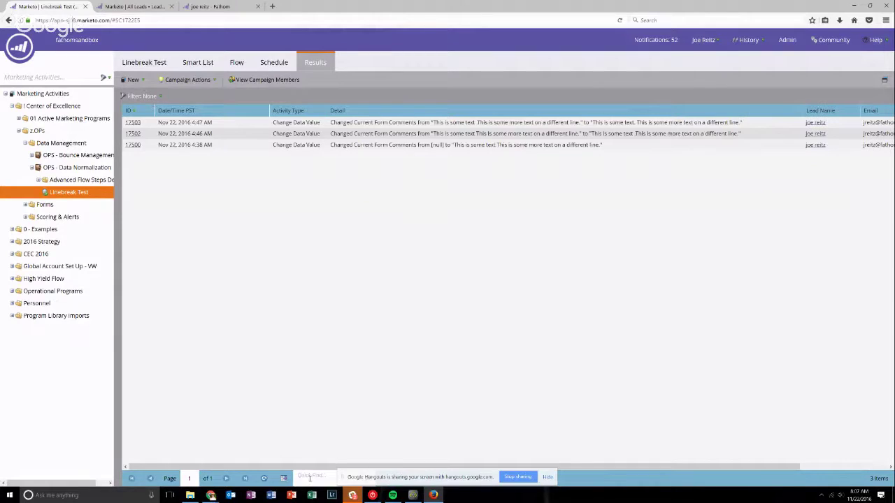
{"action": "left_click", "coordinate": [264, 479]}
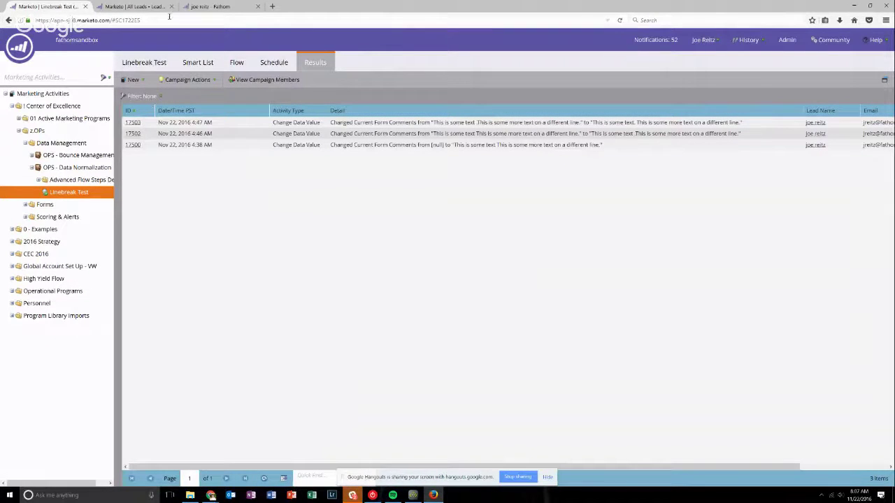
{"action": "left_click", "coordinate": [136, 6]}
{"action": "left_click", "coordinate": [213, 7]}
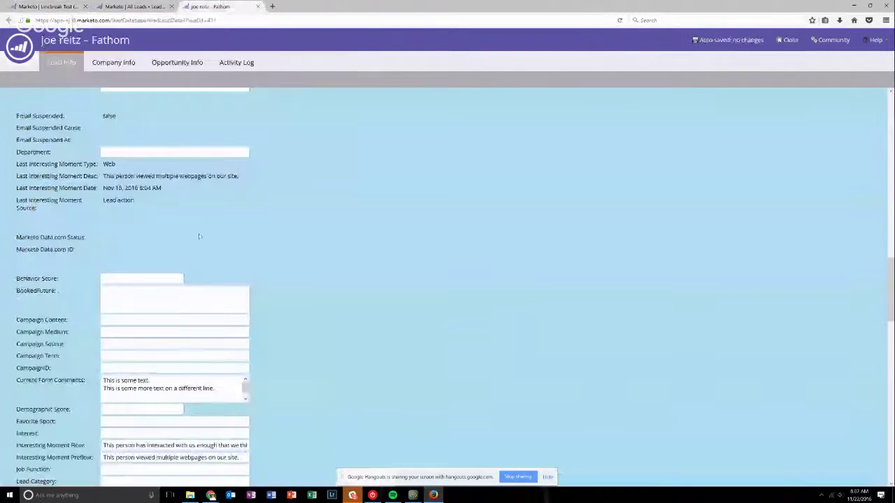
Reload the lead record and scroll through Current Form Comments to verify the separate lines, then return to Results.
{"action": "scroll", "coordinate": [198, 237], "scroll_direction": "down", "scroll_amount": 2}
{"action": "left_click", "coordinate": [620, 20]}
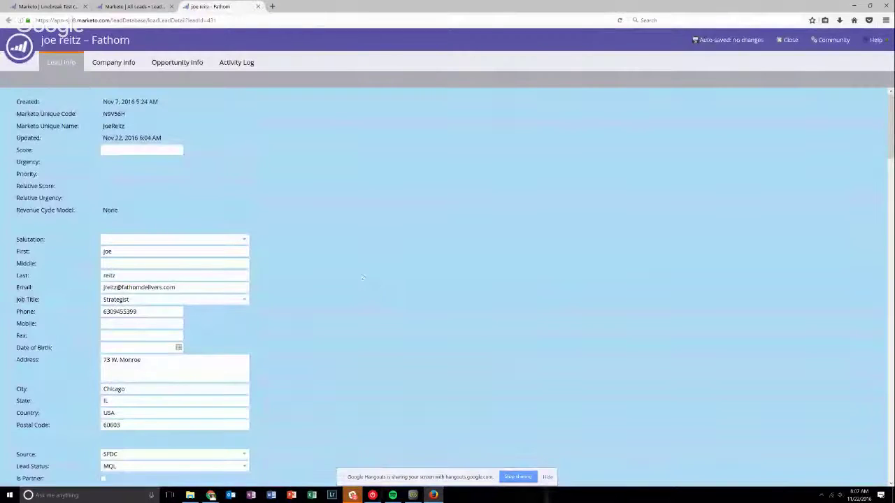
{"action": "scroll", "coordinate": [355, 278], "scroll_direction": "down", "scroll_amount": 15}
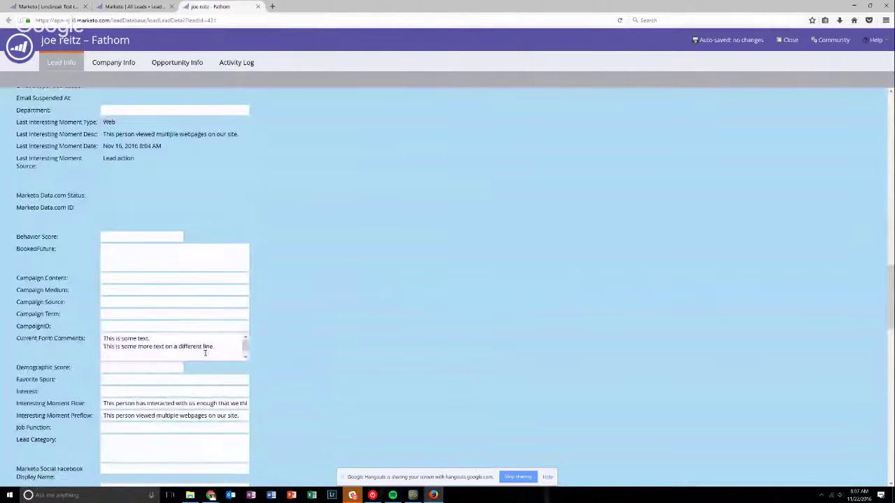
{"action": "scroll", "coordinate": [203, 353], "scroll_direction": "down", "scroll_amount": 2}
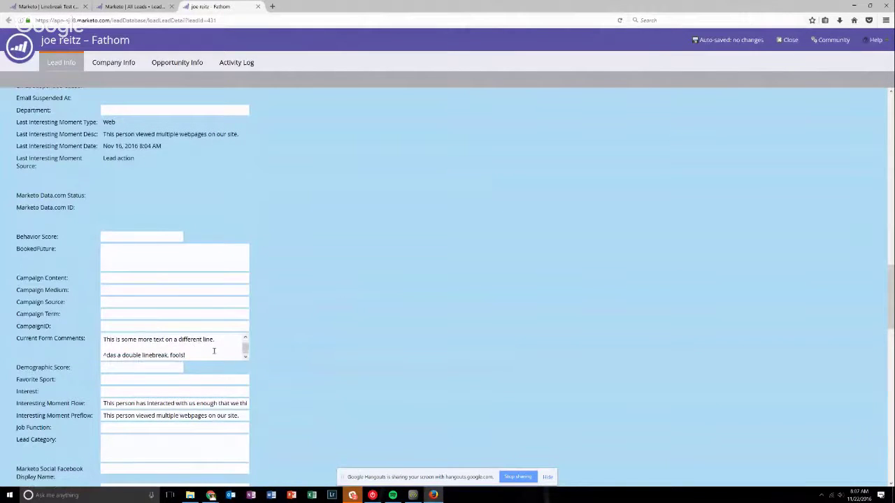
{"action": "scroll", "coordinate": [295, 367], "scroll_direction": "down", "scroll_amount": 1}
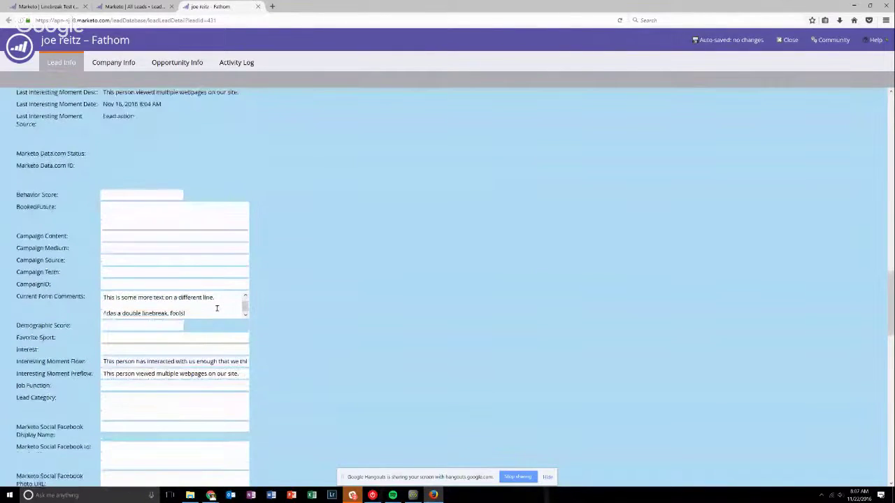
{"action": "scroll", "coordinate": [217, 308], "scroll_direction": "down", "scroll_amount": 1}
{"action": "scroll", "coordinate": [228, 266], "scroll_direction": "up", "scroll_amount": 2}
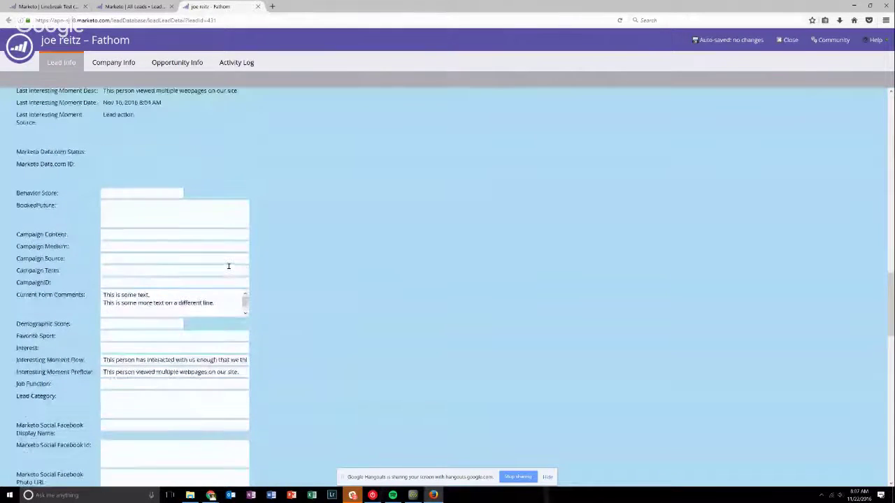
{"action": "scroll", "coordinate": [223, 302], "scroll_direction": "down", "scroll_amount": 1}
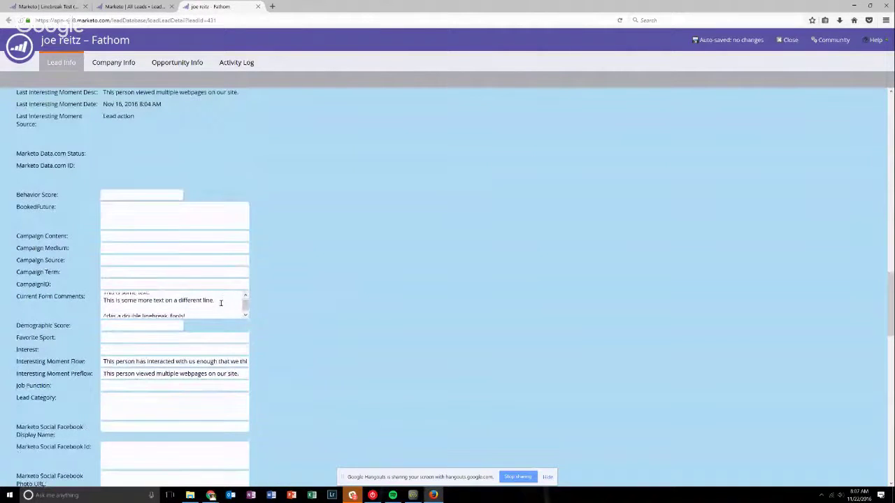
{"action": "scroll", "coordinate": [187, 309], "scroll_direction": "up", "scroll_amount": 1}
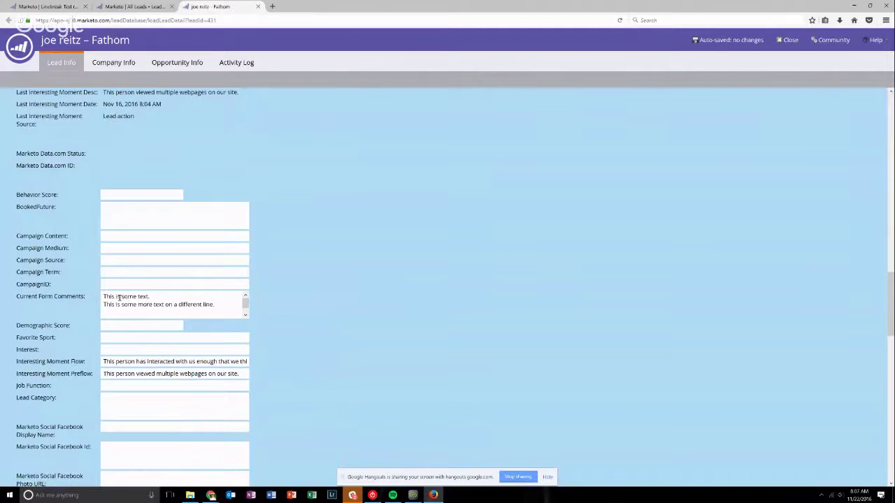
{"action": "scroll", "coordinate": [210, 302], "scroll_direction": "down", "scroll_amount": 1}
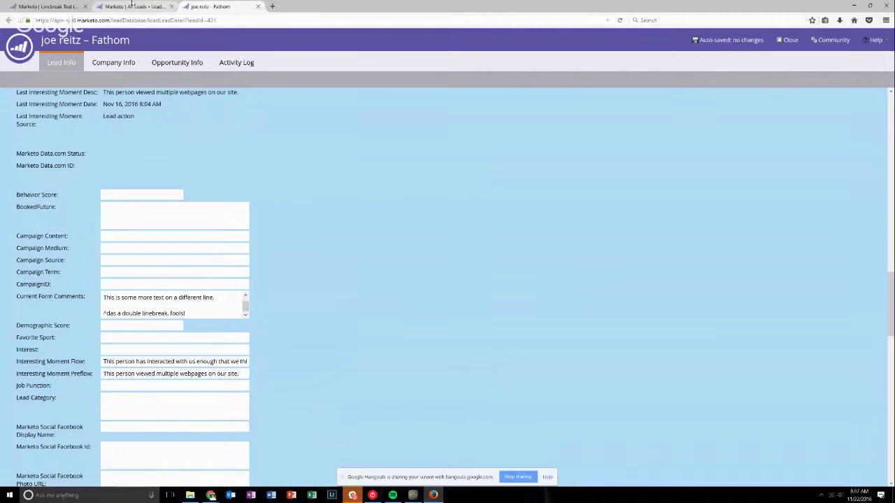
{"action": "left_click", "coordinate": [67, 5]}
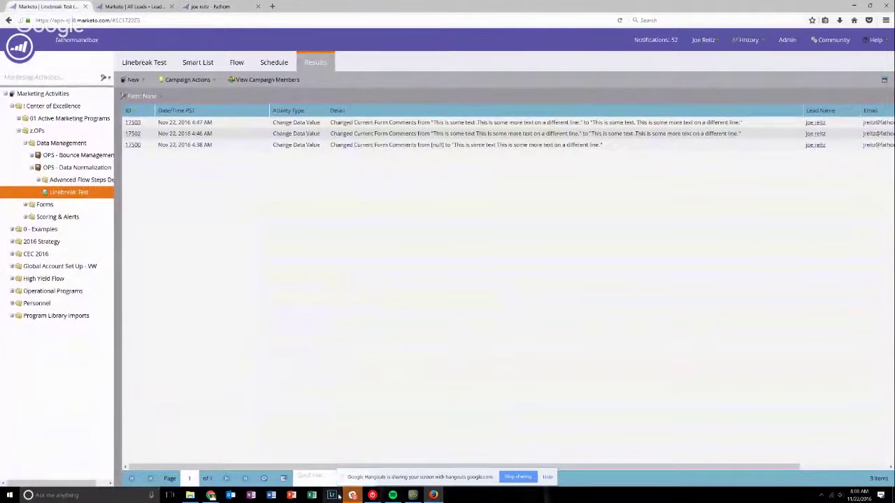
Select the {{my.Linebreak}} token in Center of Excellence's My Tokens, then bring up the Hangouts window.
{"action": "left_click", "coordinate": [53, 107]}
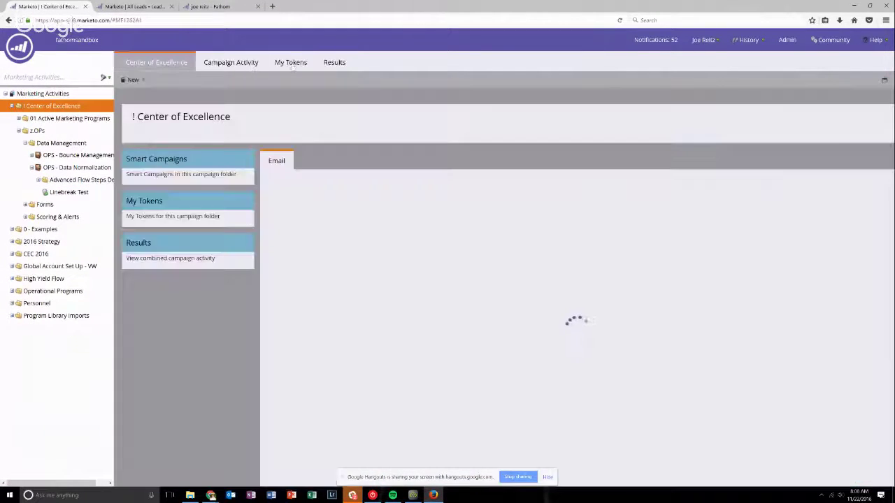
{"action": "left_click", "coordinate": [284, 64]}
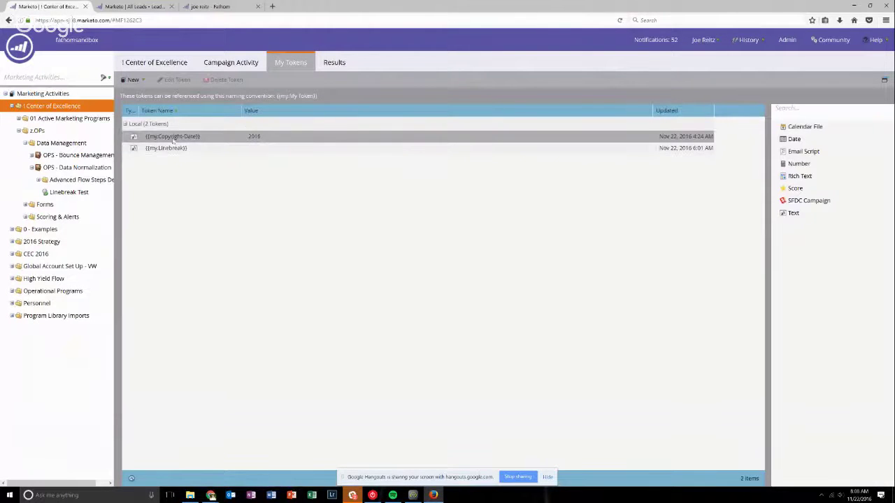
{"action": "left_click", "coordinate": [180, 149]}
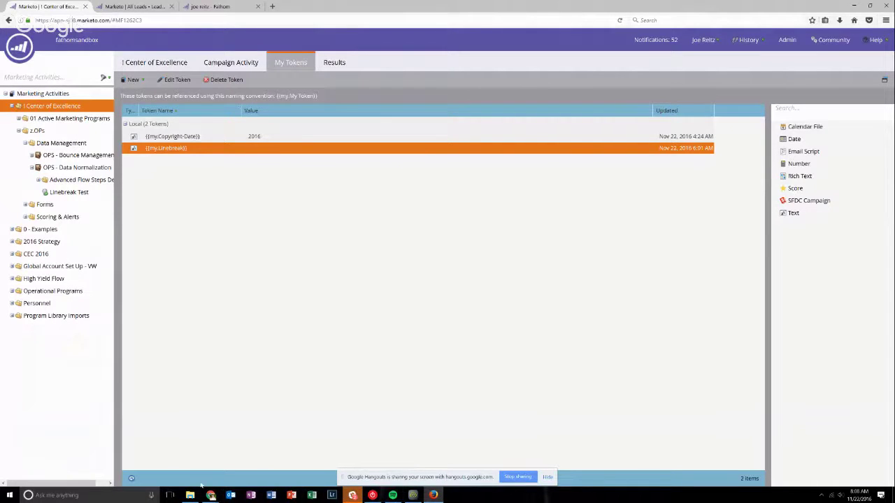
{"action": "mouse_move", "coordinate": [210, 495]}
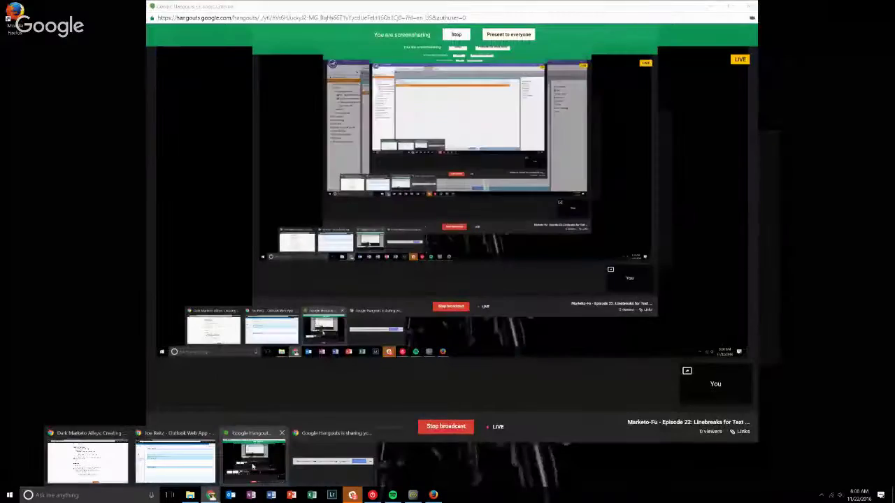
{"action": "left_click", "coordinate": [252, 465]}
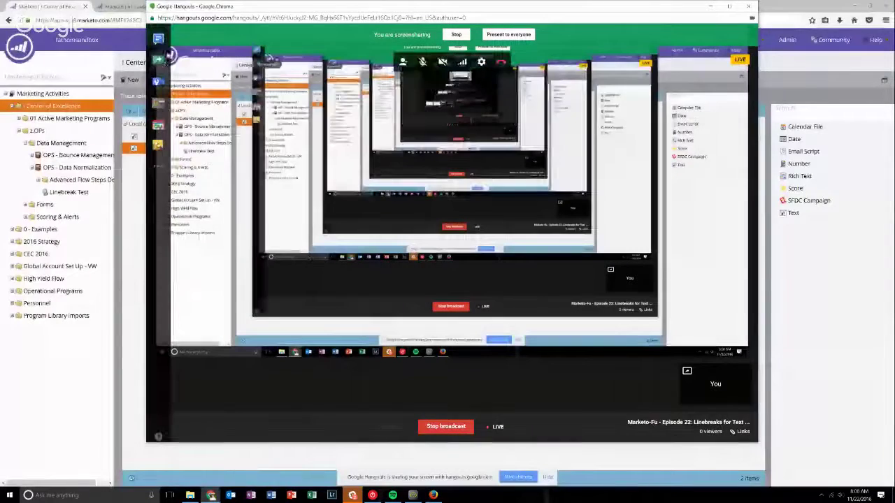